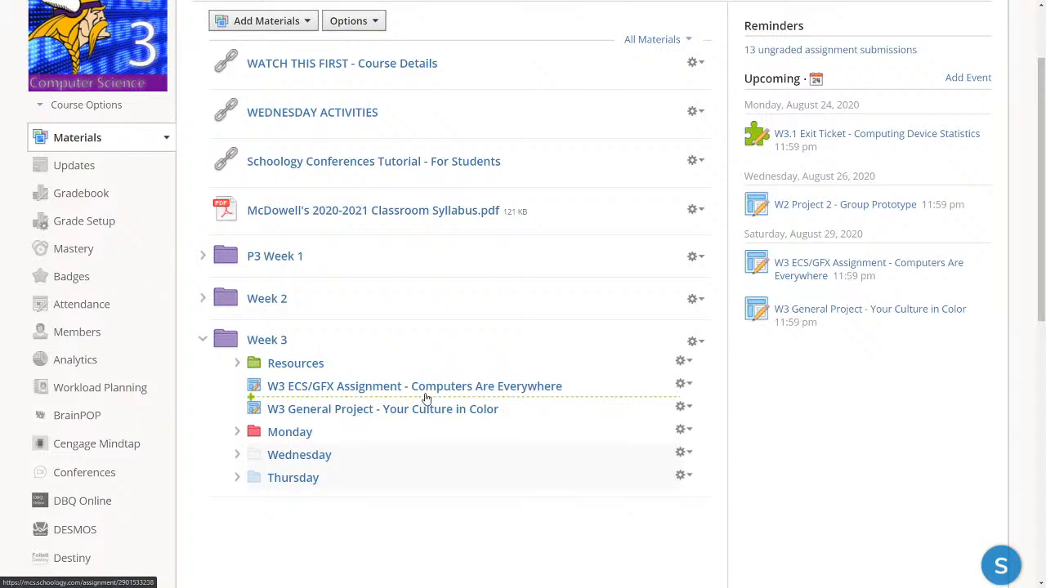
# - Open the "W3 ECS/GFX Assignment - Computers Are Everywhere" and its attached "Computers In Everyday Life" document
pyautogui.click(362, 390)
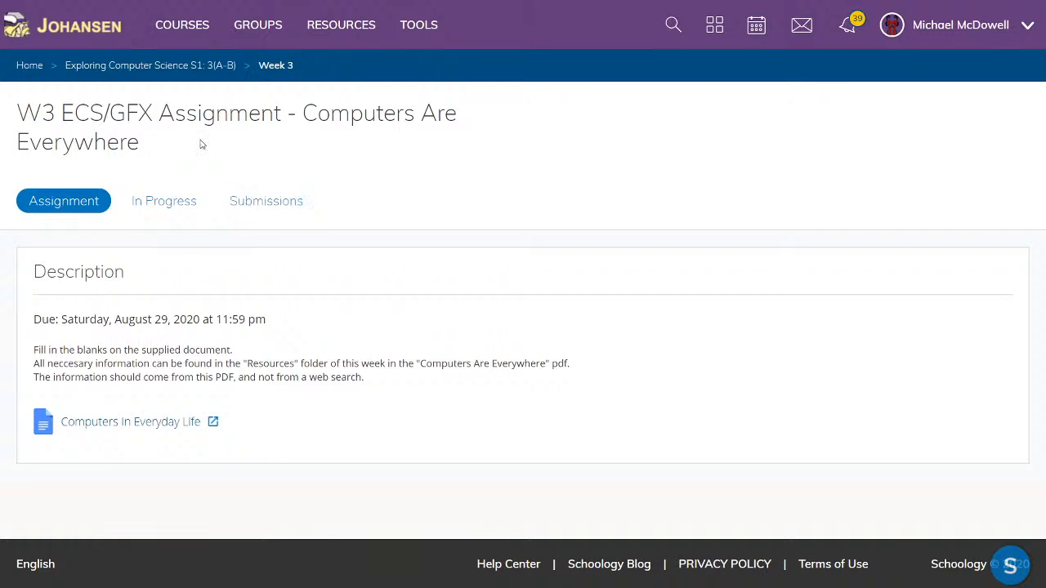
pyautogui.click(103, 431)
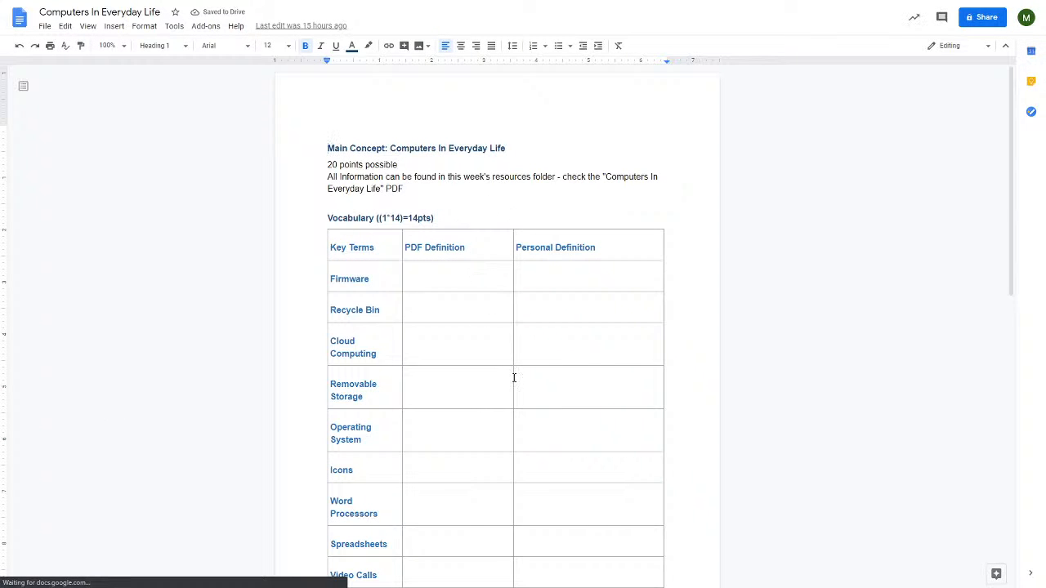
# - Look through the document's vocabulary table and Understanding questions, and place the cursor in Firmware's PDF Definition cell
pyautogui.scroll(-1, 474, 246)
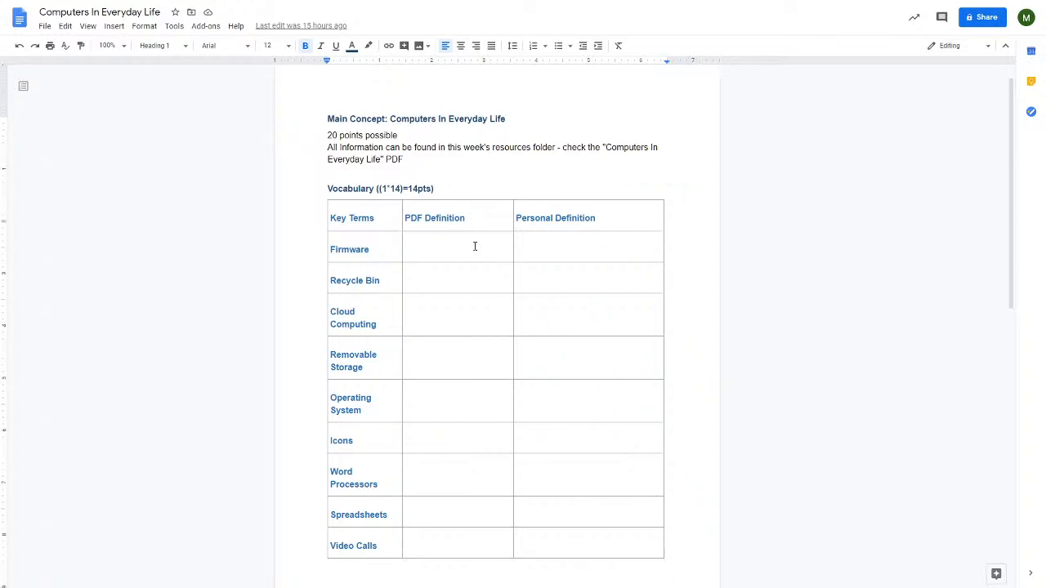
pyautogui.scroll(-1, 447, 478)
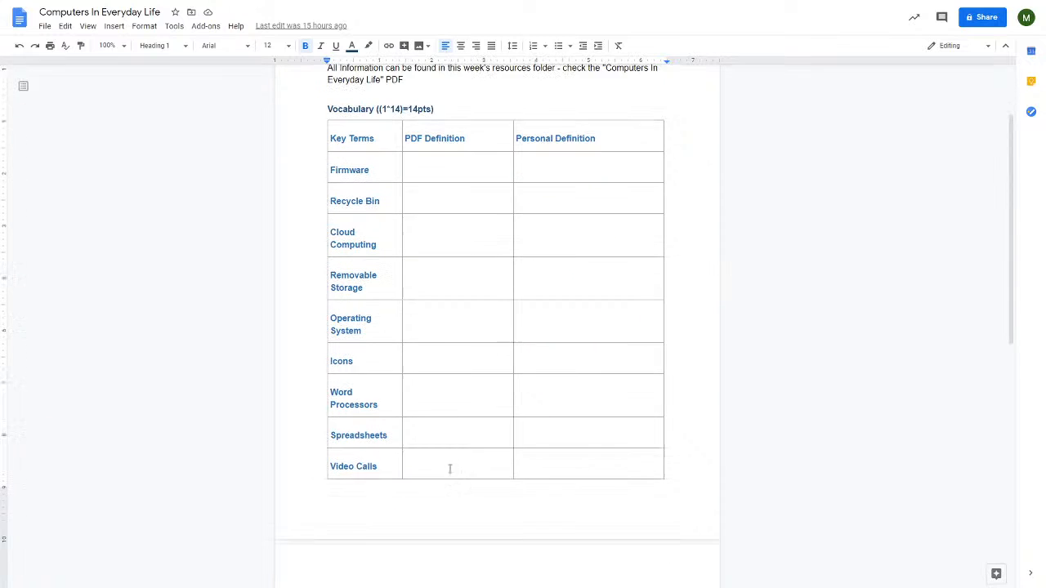
pyautogui.scroll(-8, 450, 447)
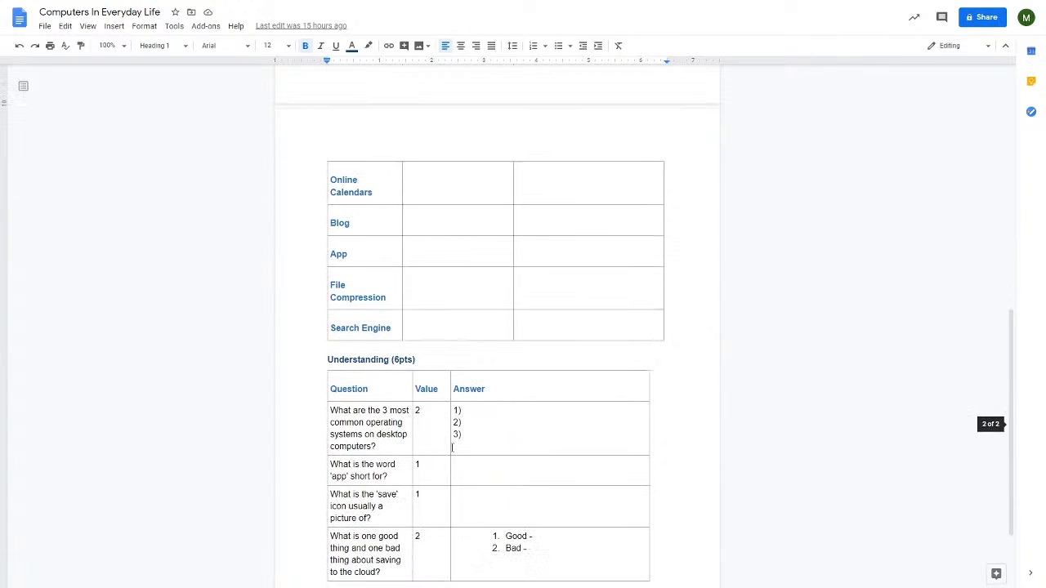
pyautogui.scroll(-2, 456, 405)
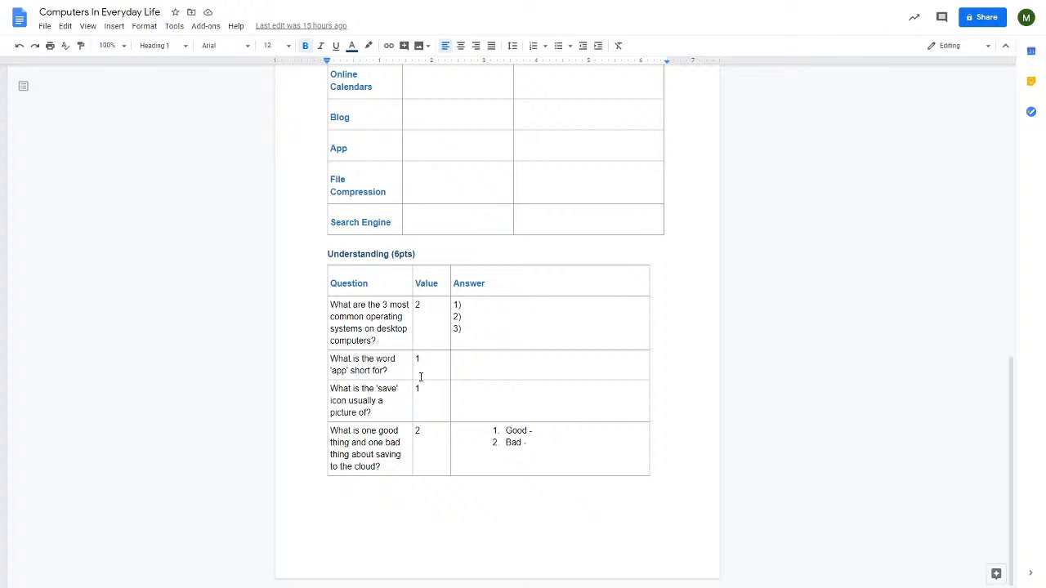
pyautogui.scroll(10, 421, 376)
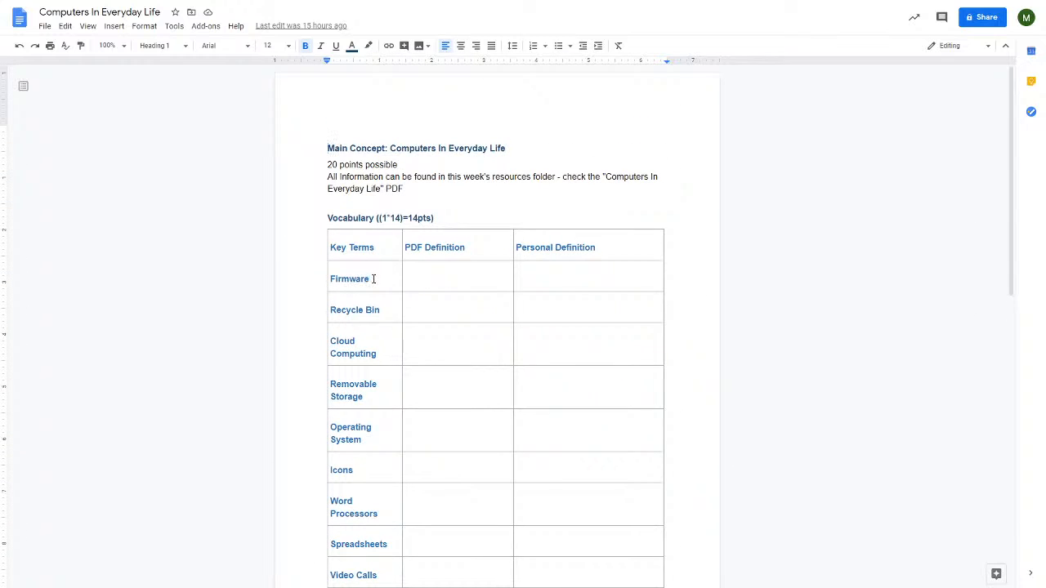
pyautogui.moveTo(373, 279); pyautogui.dragTo(329, 278)
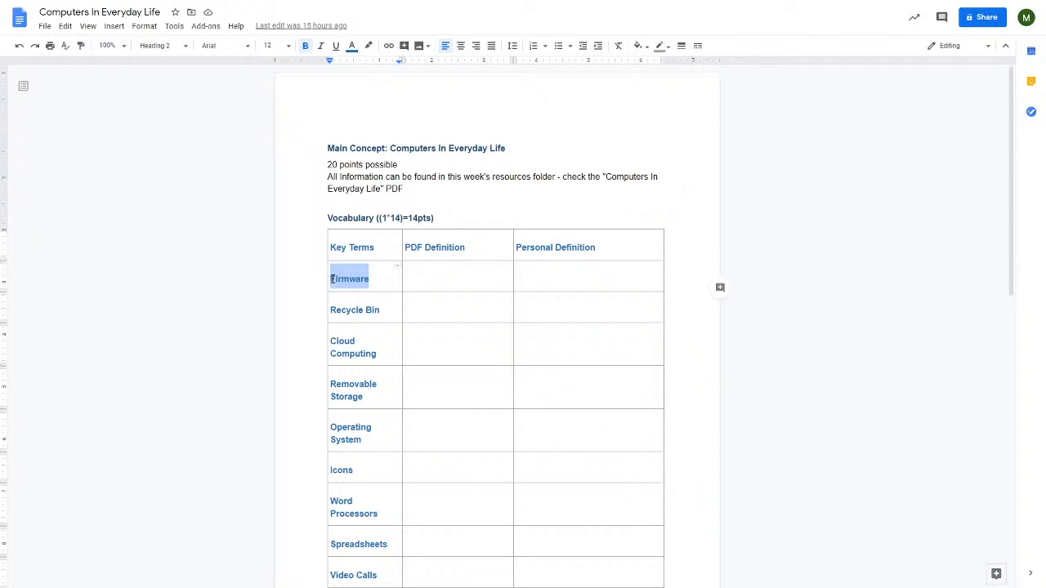
pyautogui.click(431, 279)
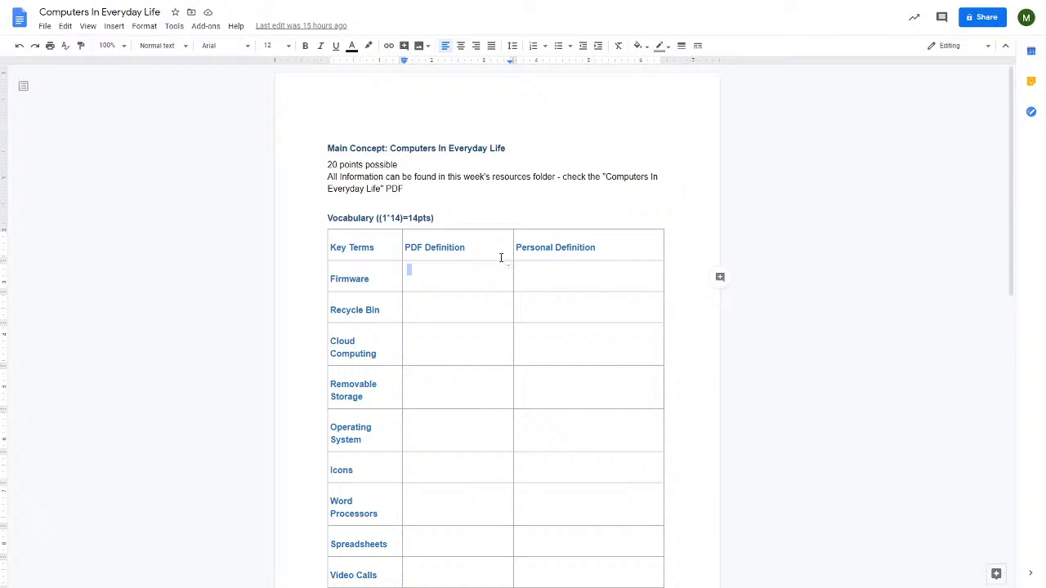
# - Return to the Exploring Computer Science course in Schoology and open "Computers Are Everywhere.pdf" from Week 3's Resources folder
pyautogui.click(59, 17)
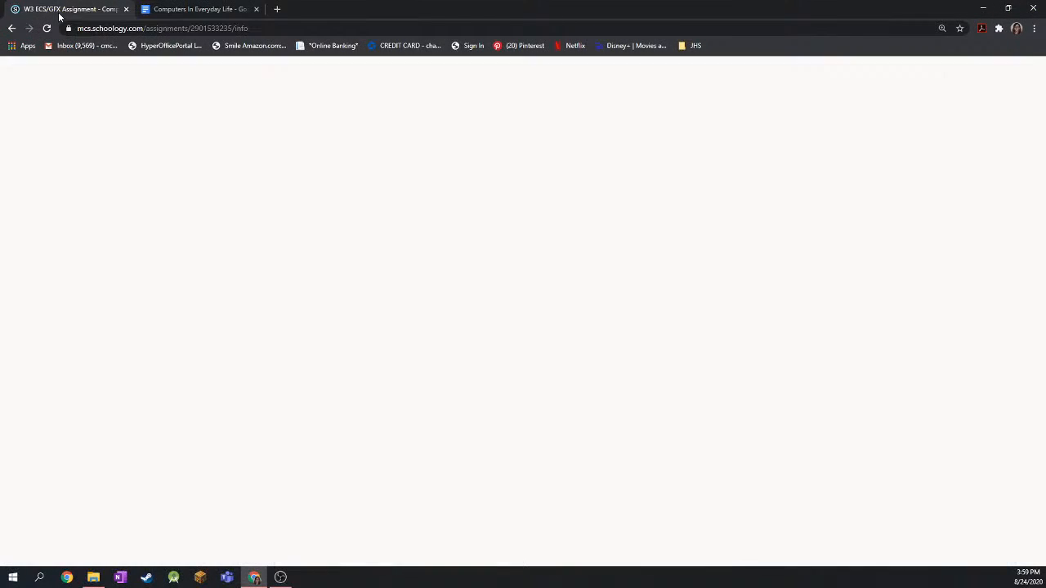
pyautogui.press('F11')
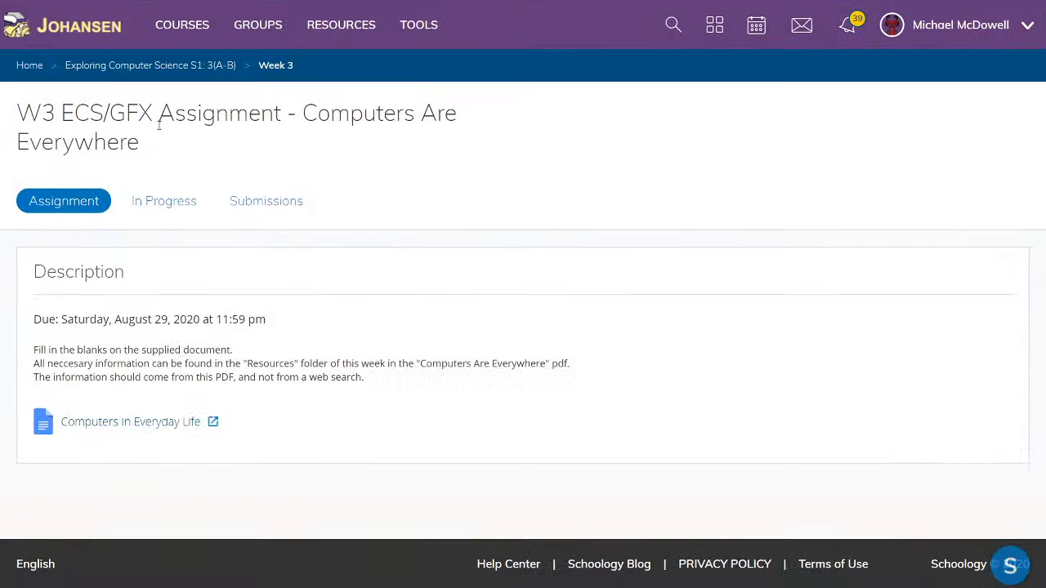
pyautogui.click(133, 73)
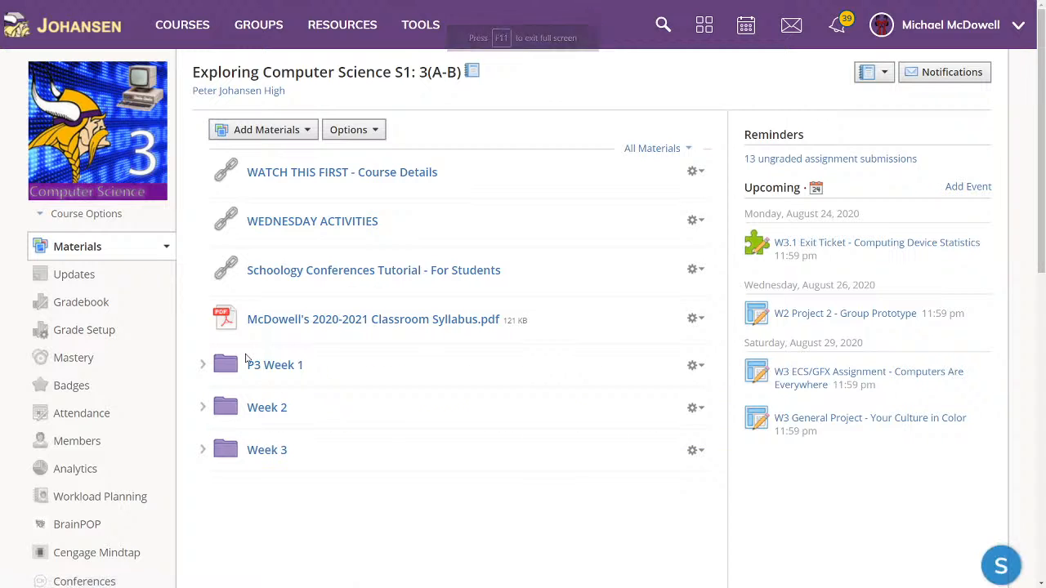
pyautogui.scroll(-2, 226, 398)
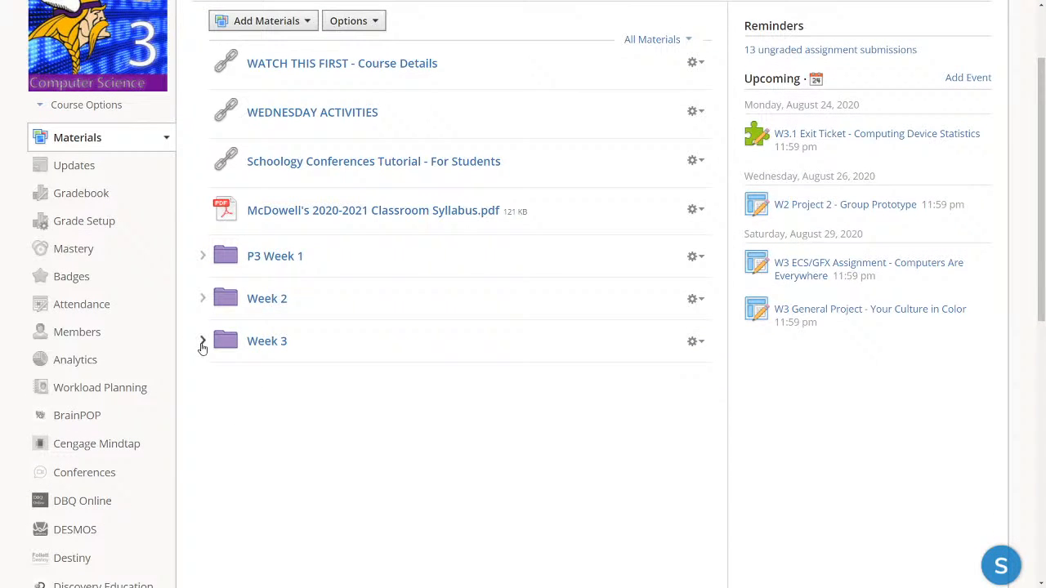
pyautogui.click(203, 343)
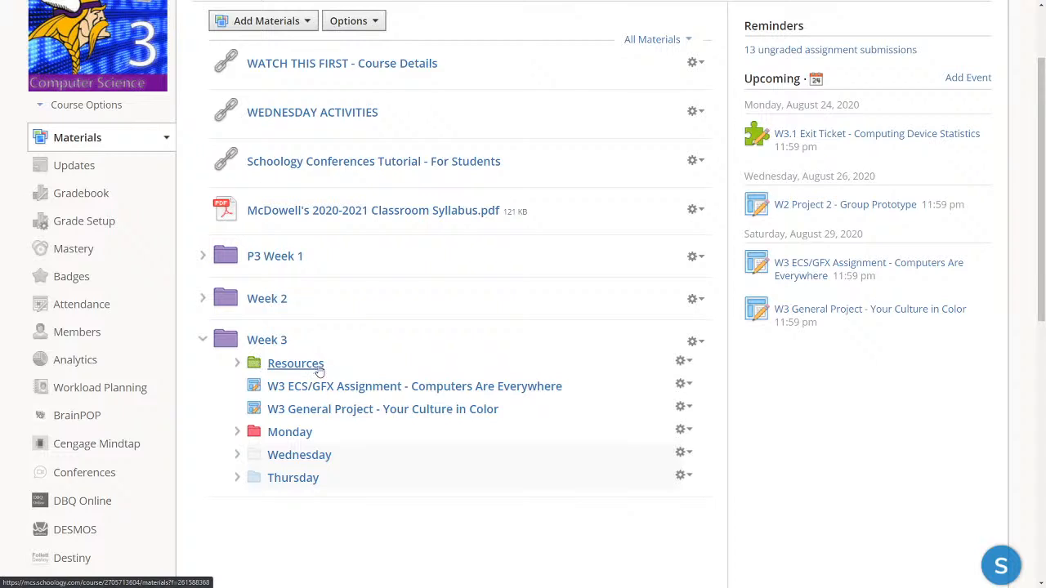
pyautogui.click(237, 364)
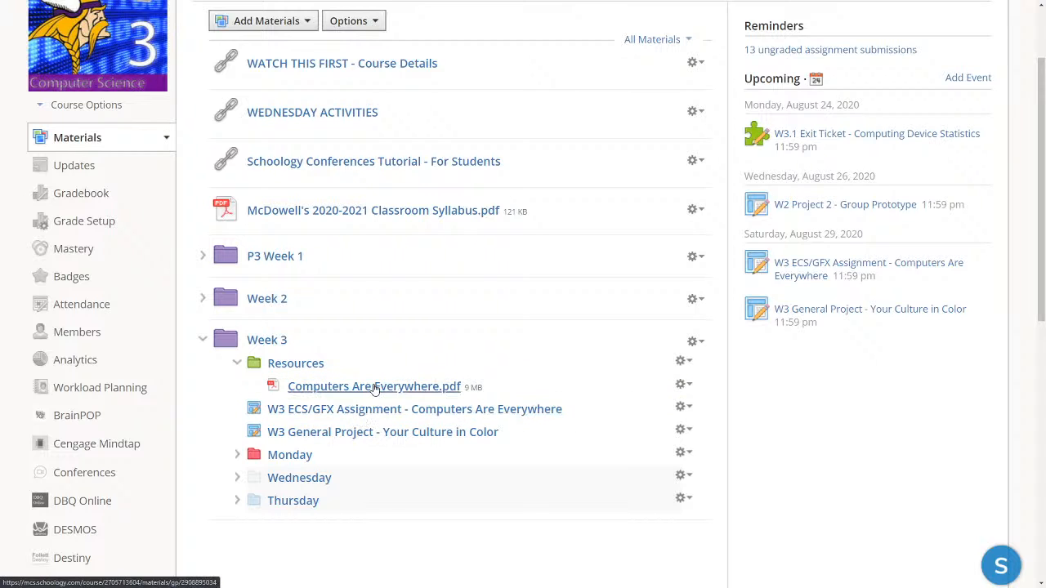
pyautogui.click(362, 389)
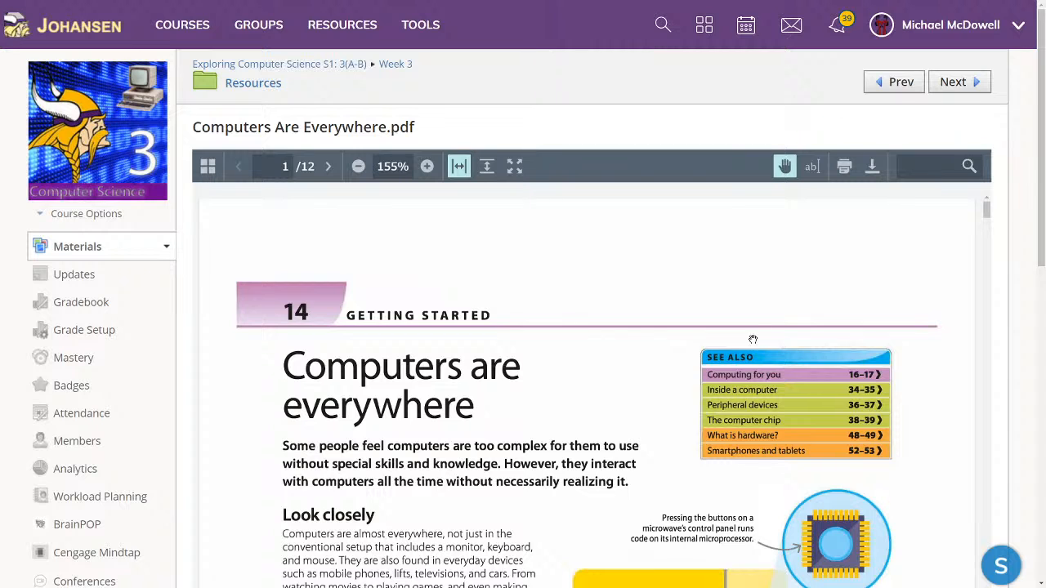
# - Skim the first page of the PDF in the embedded viewer and in full screen, and return to the course page
pyautogui.scroll(-3, 753, 341)
pyautogui.scroll(-5, 754, 341)
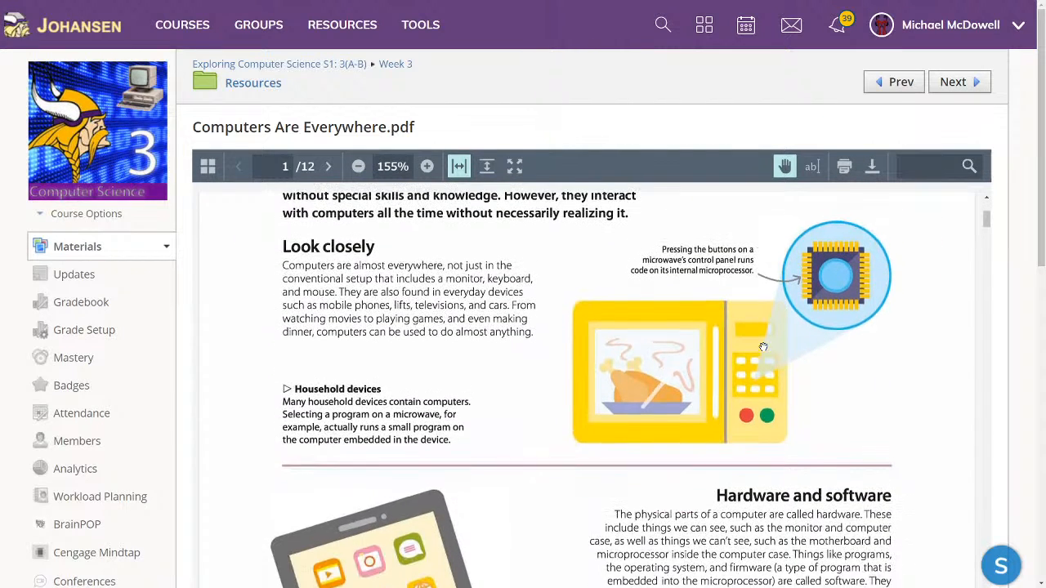
pyautogui.scroll(7, 762, 349)
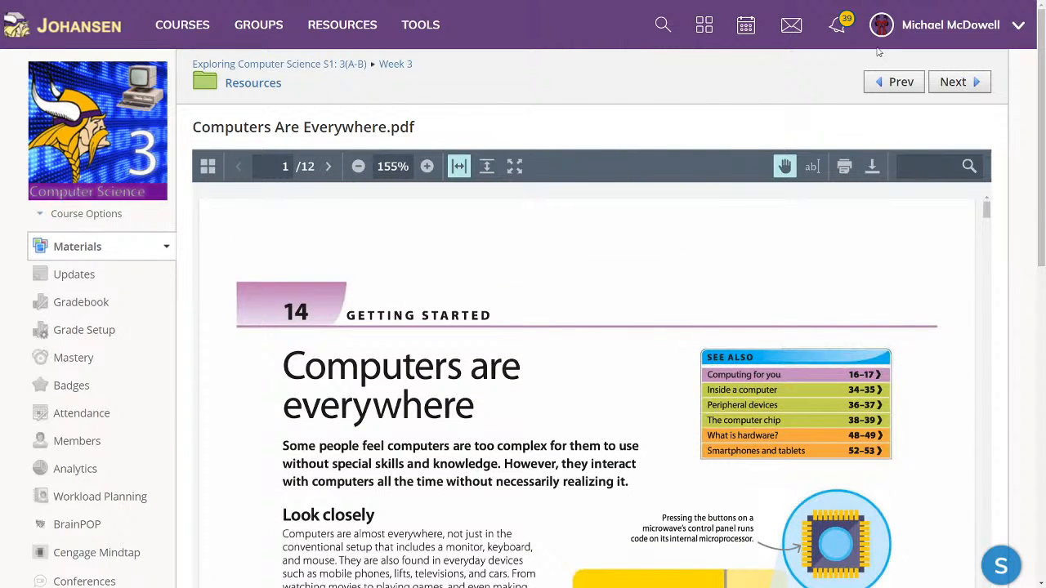
pyautogui.click(516, 167)
pyautogui.scroll(-6, 591, 297)
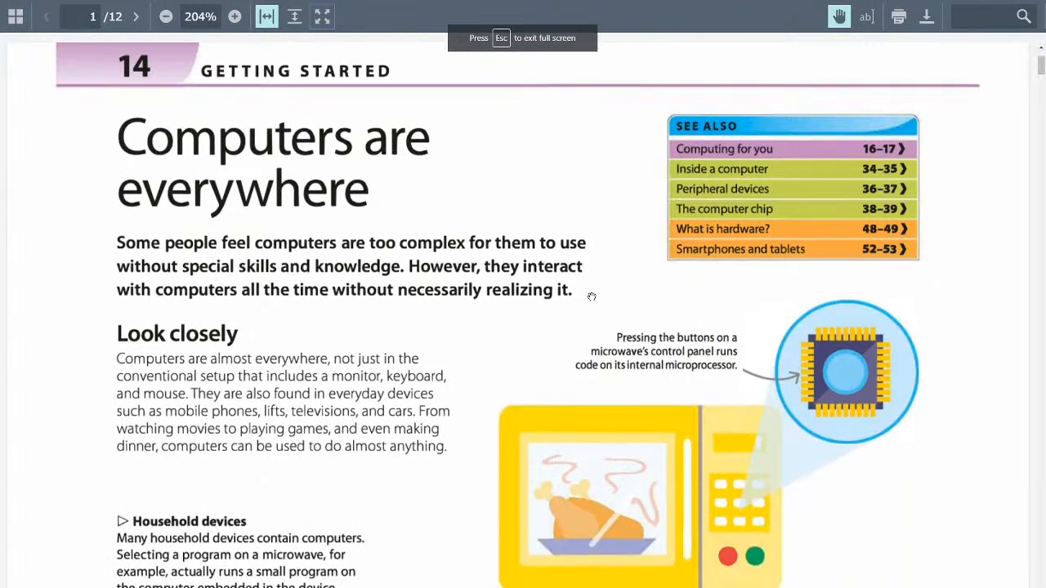
pyautogui.scroll(-4, 591, 297)
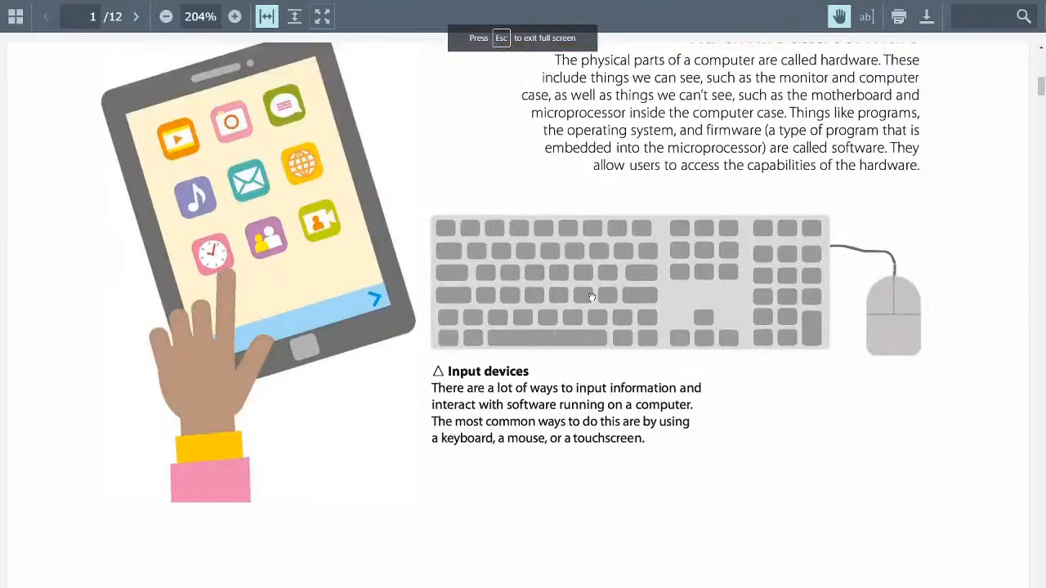
pyautogui.scroll(2, 935, 287)
pyautogui.scroll(8, 934, 287)
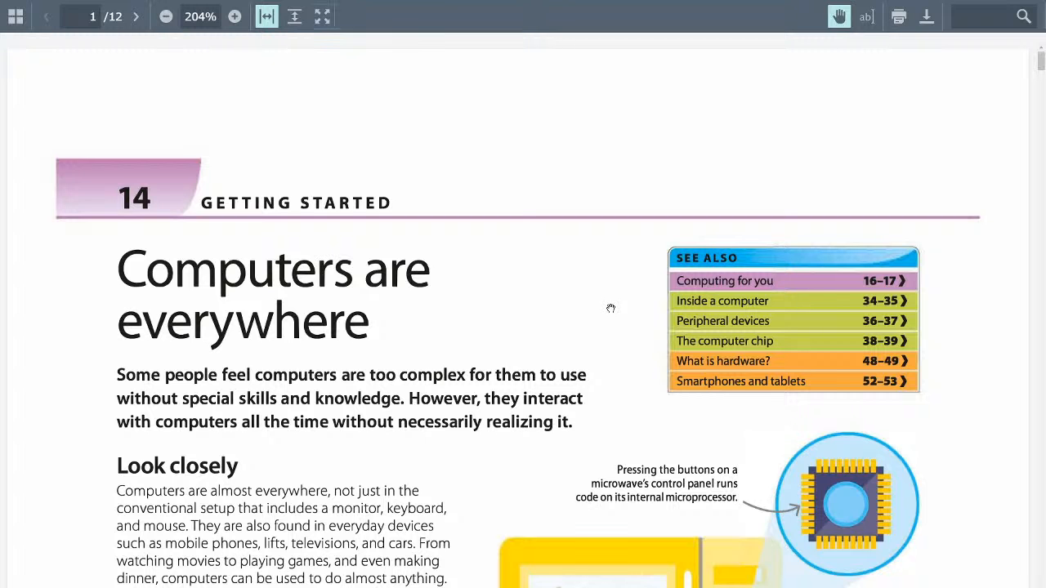
pyautogui.click(322, 16)
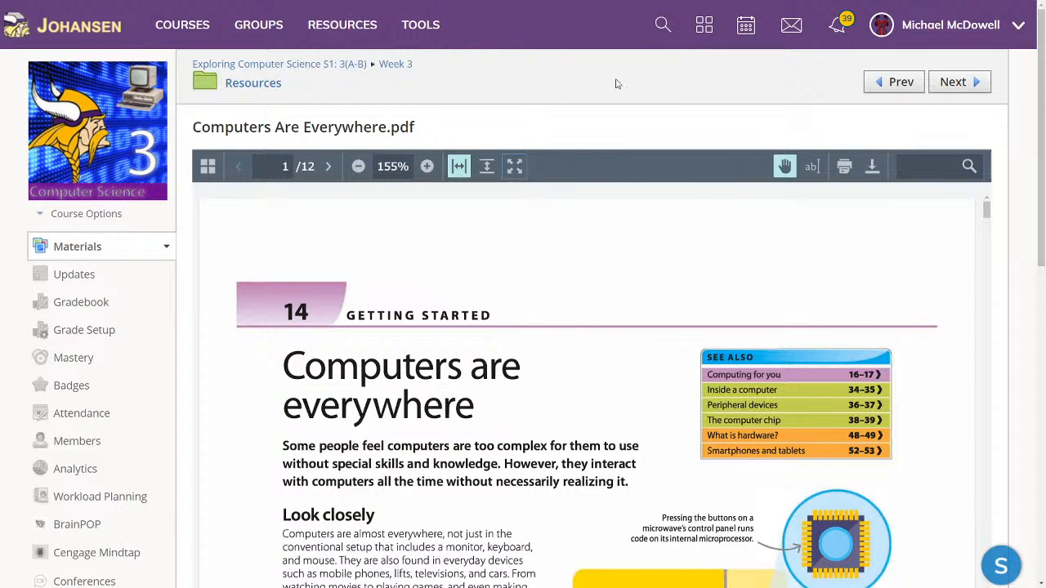
# - Move the "Computers In Everyday Life" document to its own window and tile it on the right half, beside the PDF window on the left
pyautogui.press('F11')
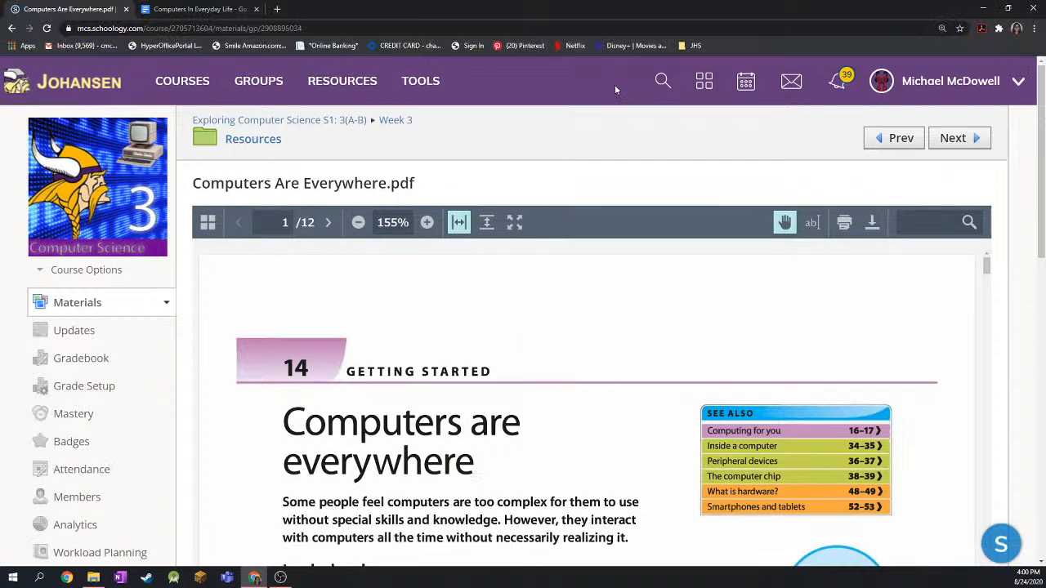
pyautogui.press('super+Left')
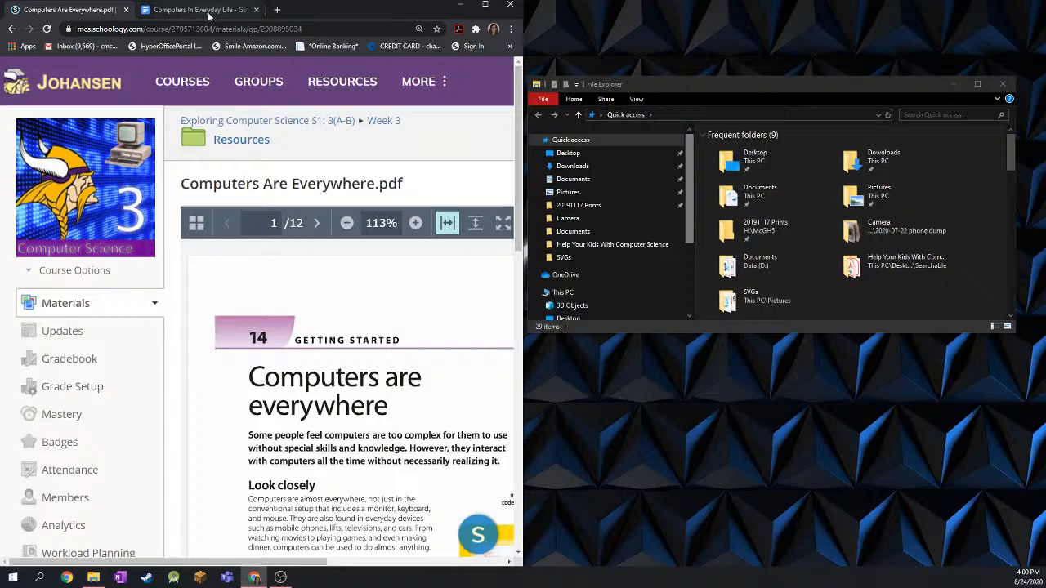
pyautogui.moveTo(204, 10); pyautogui.dragTo(1042, 156)
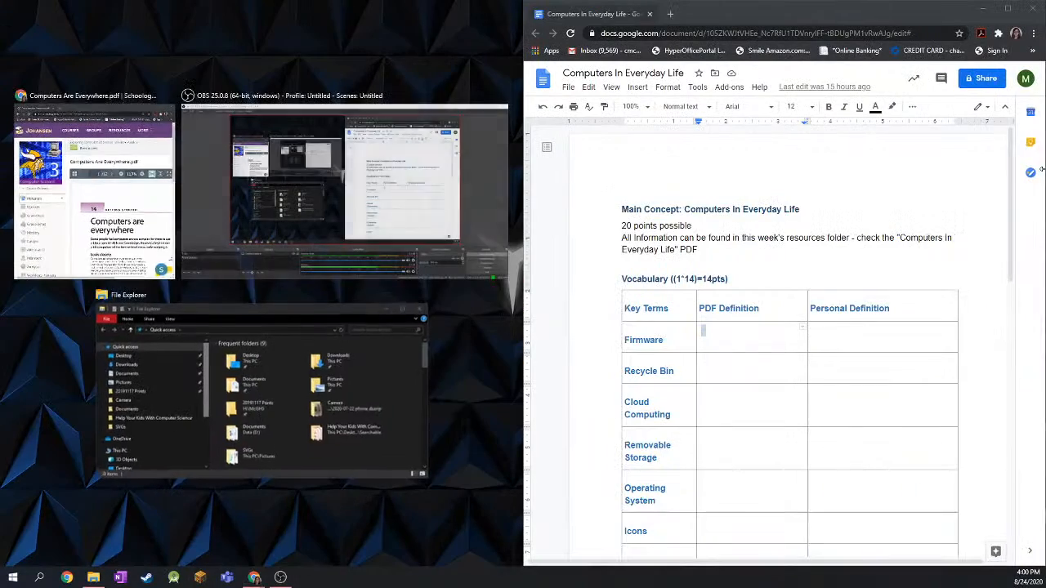
pyautogui.click(59, 180)
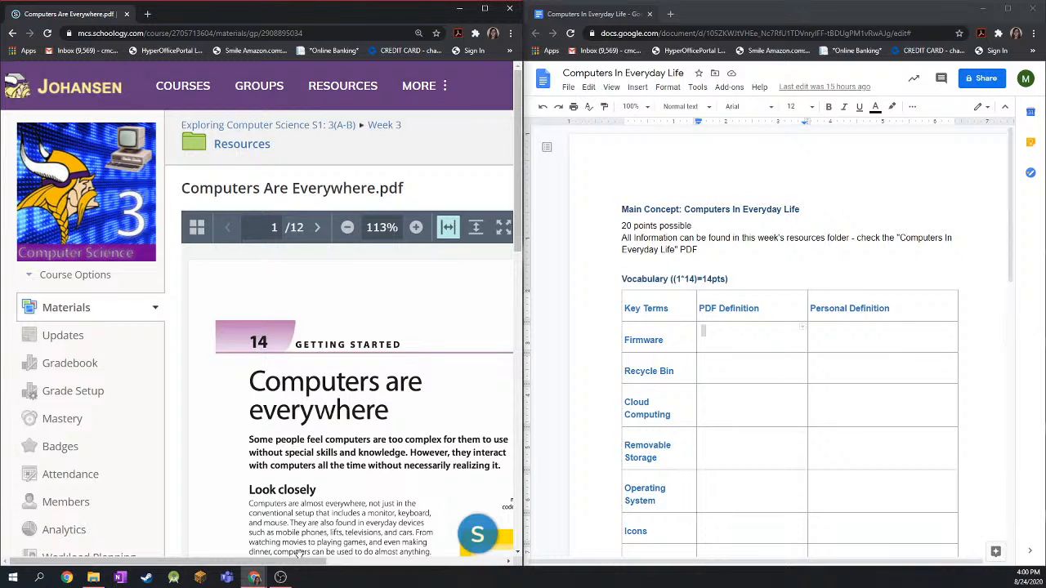
# - Bring the PDF page into view in the narrowed window and skim its text down to the Input devices section
pyautogui.moveTo(289, 566); pyautogui.dragTo(421, 576)
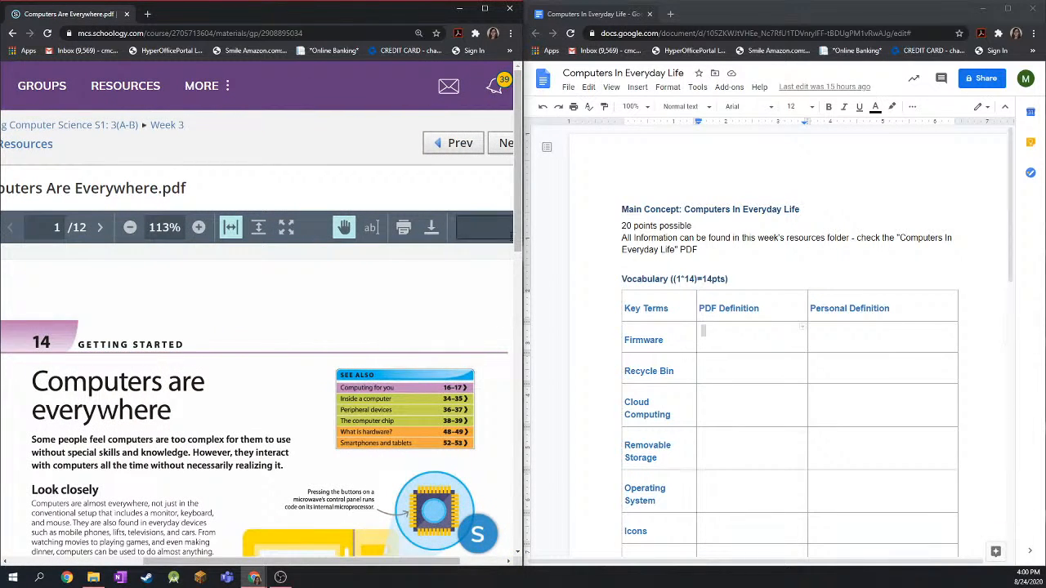
pyautogui.moveTo(518, 233); pyautogui.dragTo(525, 285)
pyautogui.scroll(-3, 400, 301)
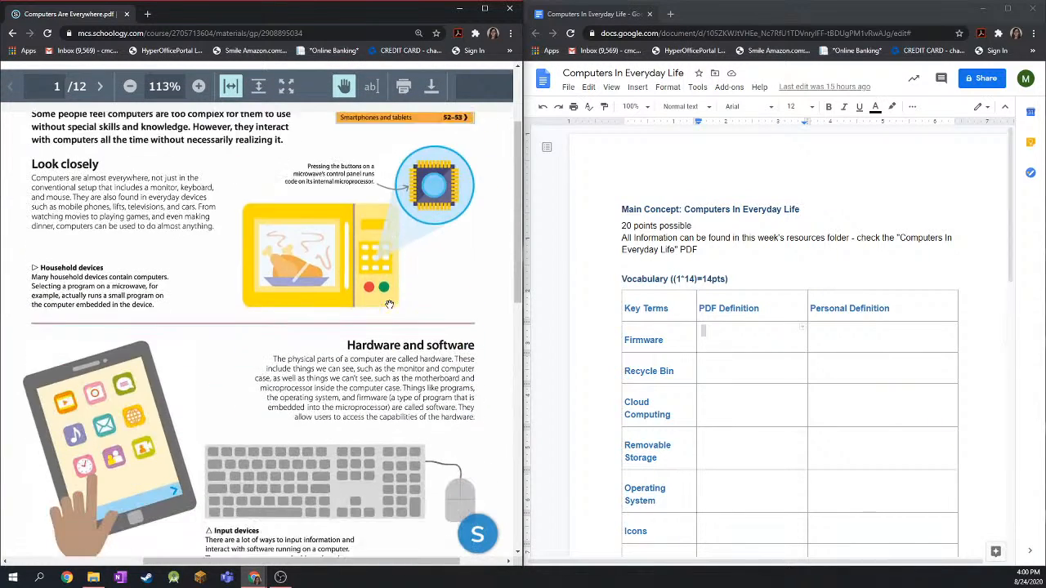
pyautogui.scroll(-3, 390, 302)
pyautogui.scroll(6, 401, 305)
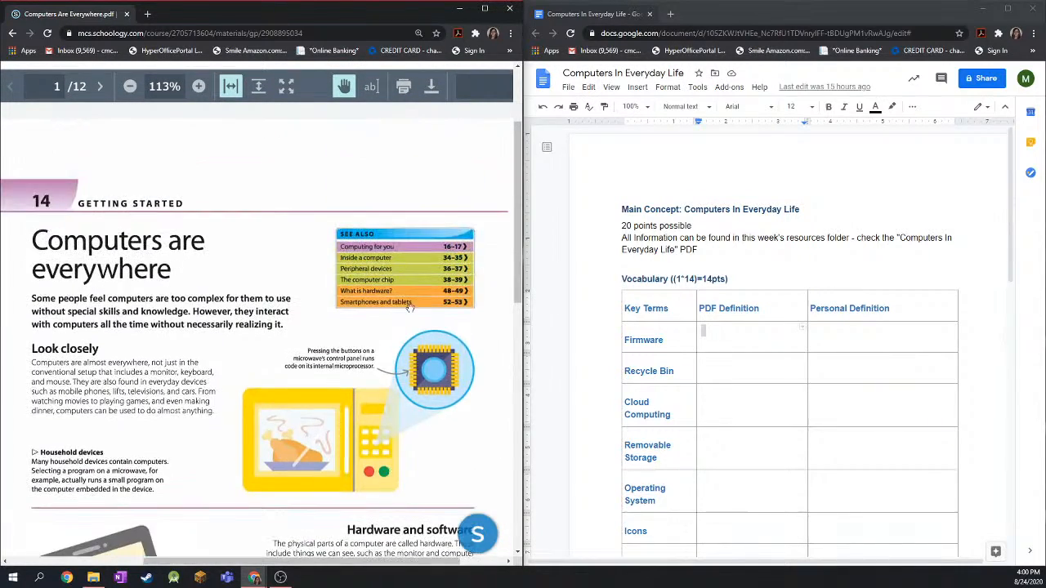
# - Examine the document's vocabulary terms alongside the PDF's first page, bringing the PDF viewer's right edge into view
pyautogui.click(703, 335)
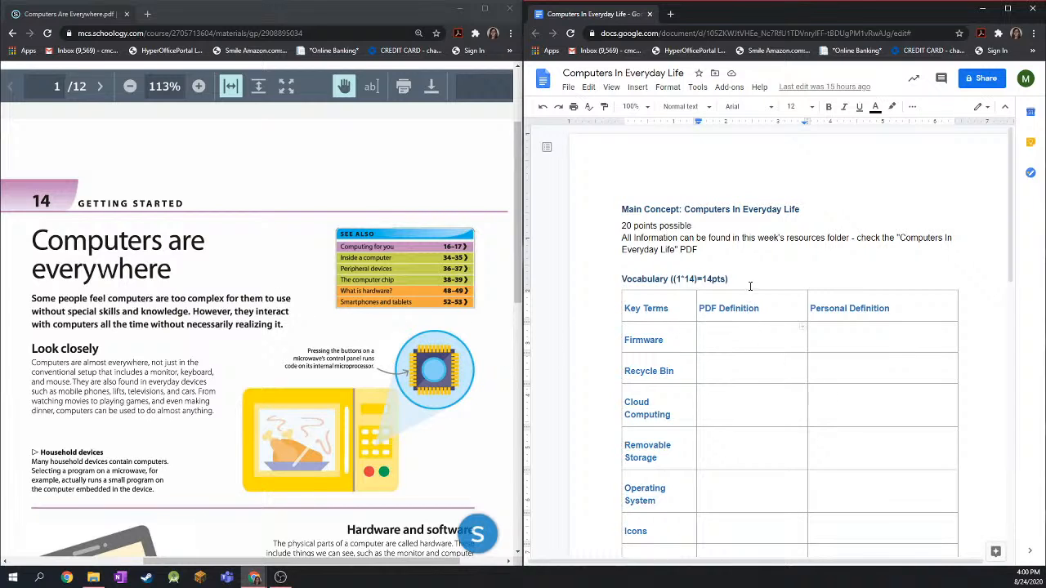
pyautogui.scroll(-3, 799, 351)
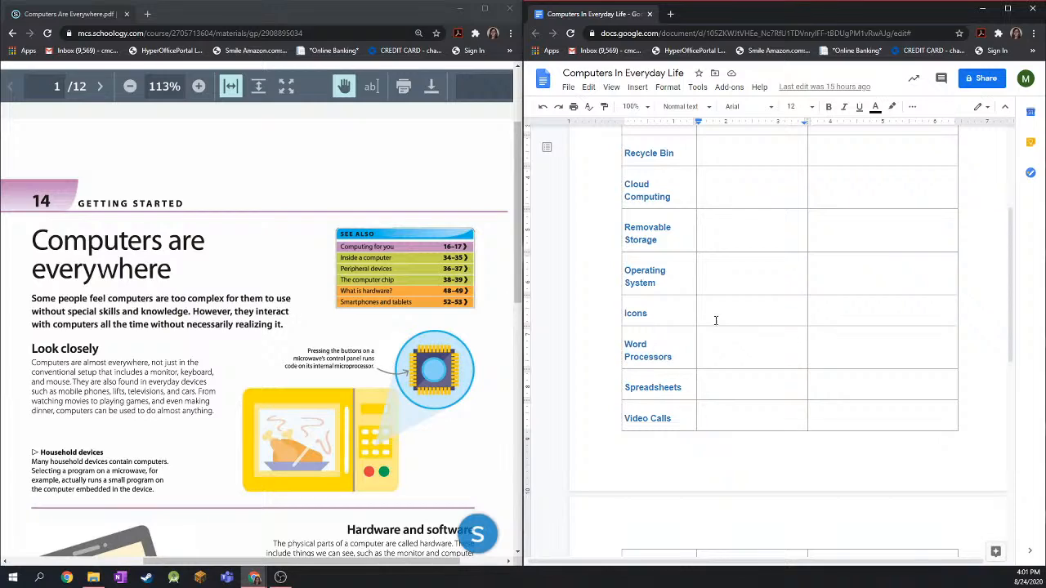
pyautogui.scroll(-3, 253, 291)
pyautogui.scroll(3, 245, 294)
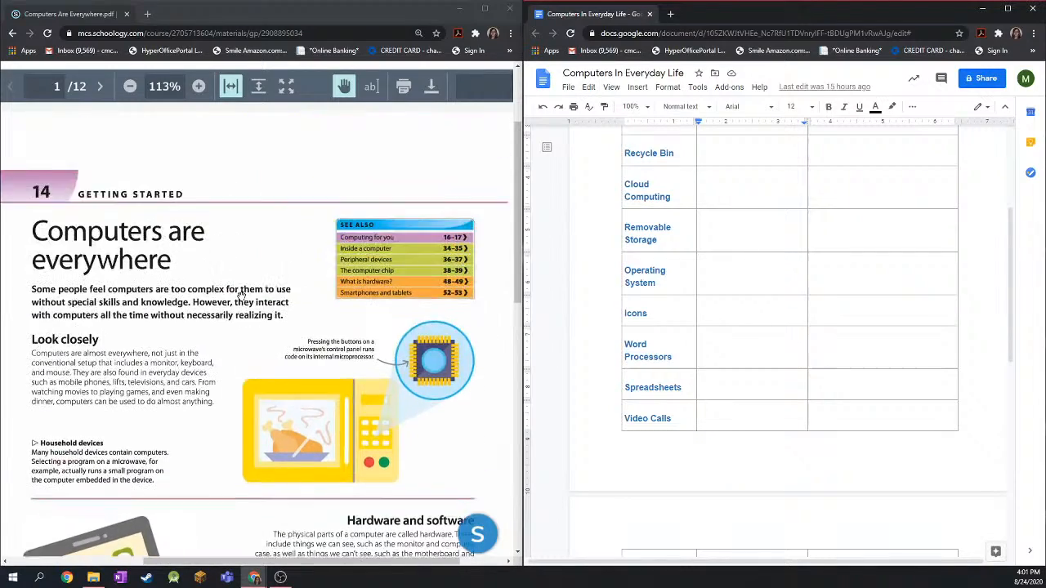
pyautogui.scroll(-3, 241, 297)
pyautogui.scroll(5, 242, 297)
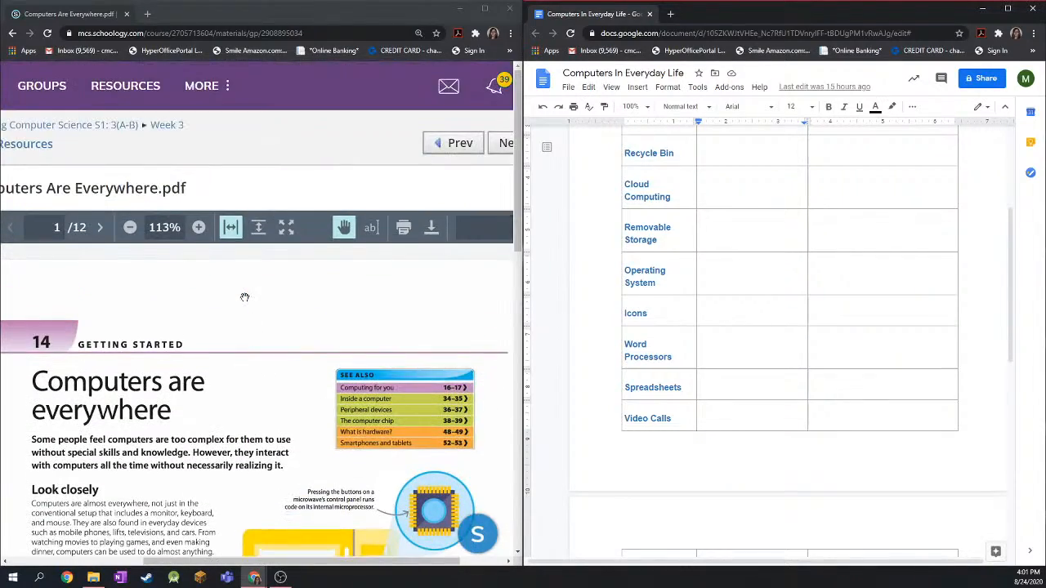
pyautogui.scroll(-2, 244, 297)
pyautogui.scroll(1, 244, 297)
pyautogui.scroll(-1, 245, 298)
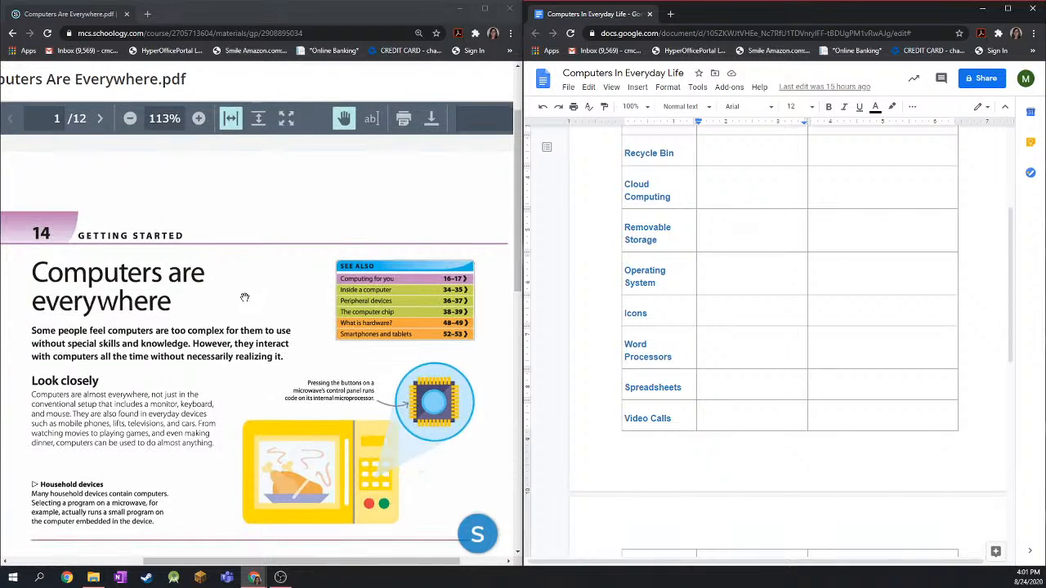
pyautogui.moveTo(240, 562); pyautogui.dragTo(284, 562)
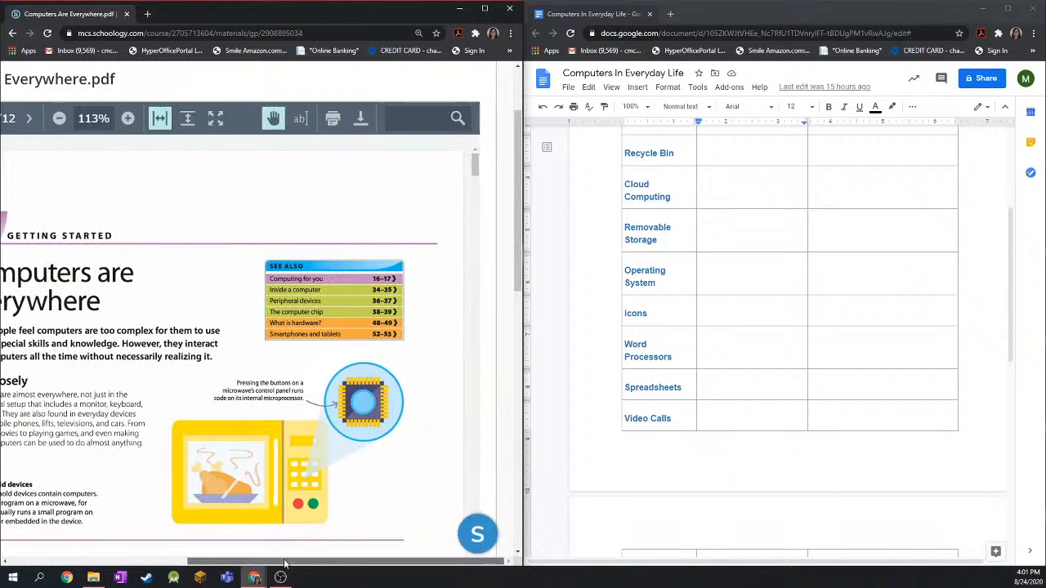
# - Select the term Firmware in the vocabulary table's Key Terms column and bring up the options for copying it
pyautogui.click(406, 118)
pyautogui.click(409, 118)
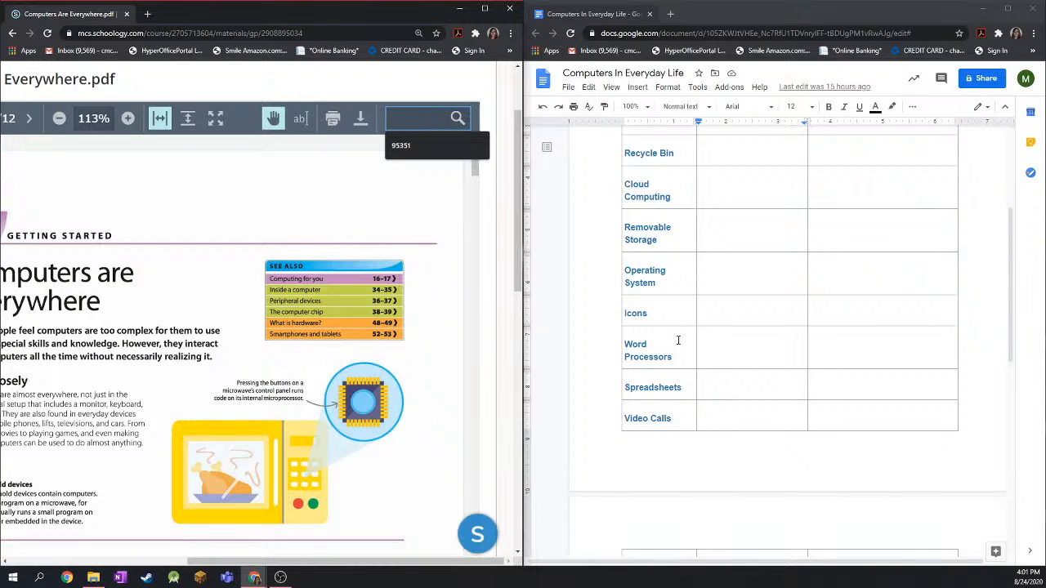
pyautogui.scroll(2, 678, 340)
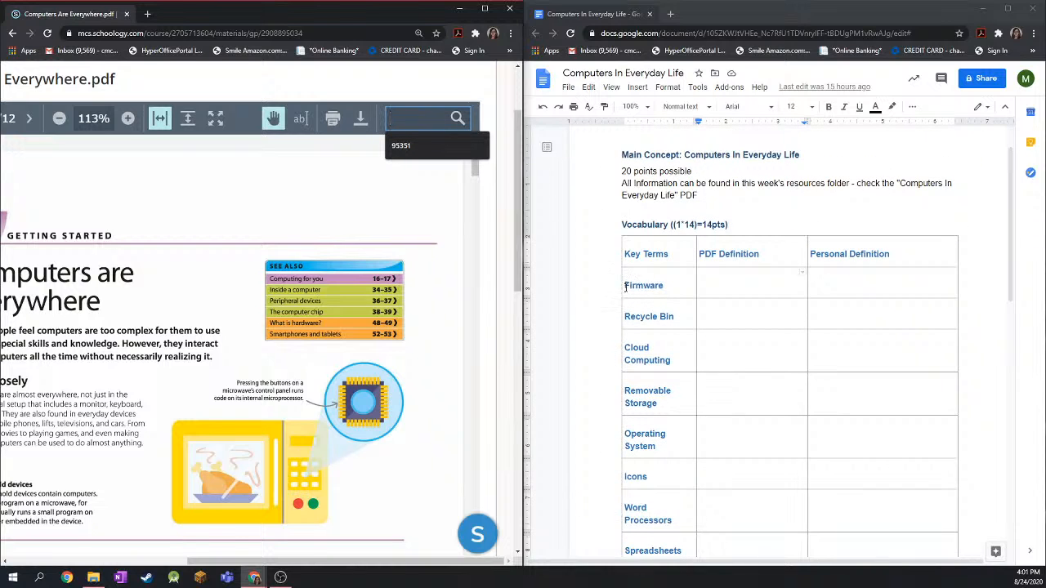
pyautogui.moveTo(626, 287); pyautogui.dragTo(663, 284)
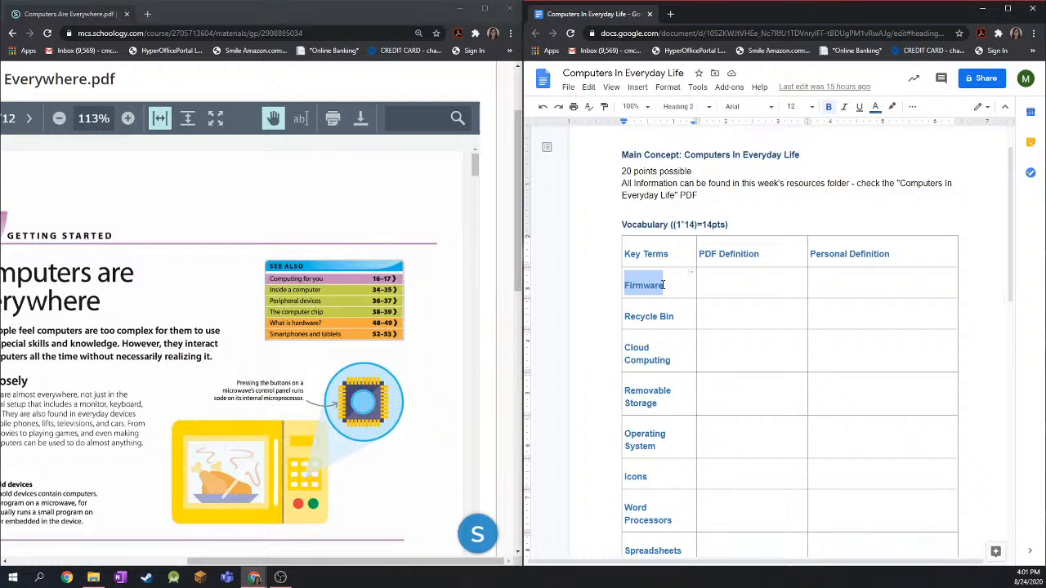
pyautogui.rightClick(658, 285)
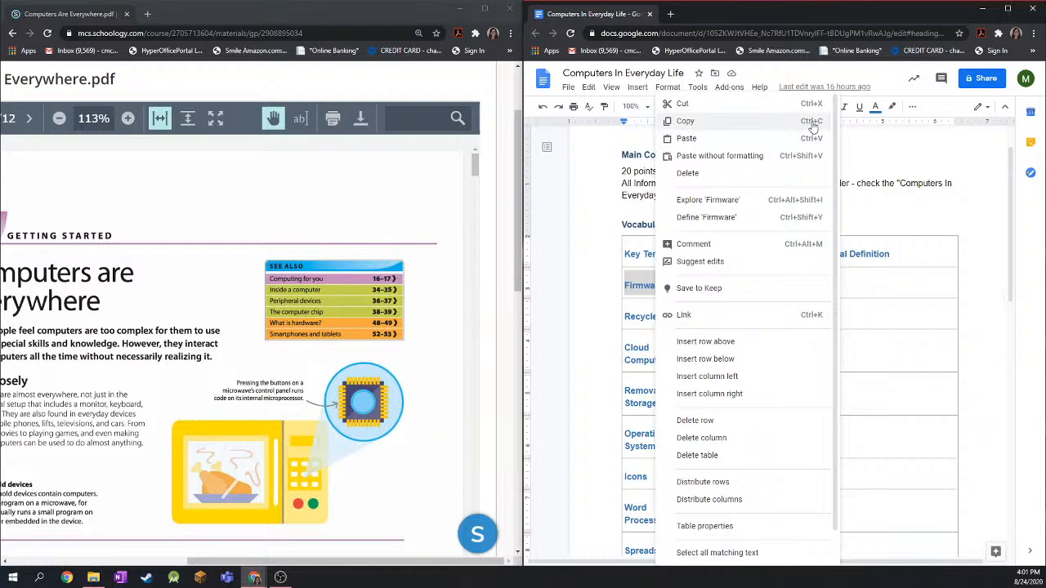
# - Practise selecting whole terms in the Key Terms column, first Firmware and then Recycle Bin word by word
pyautogui.click(651, 285)
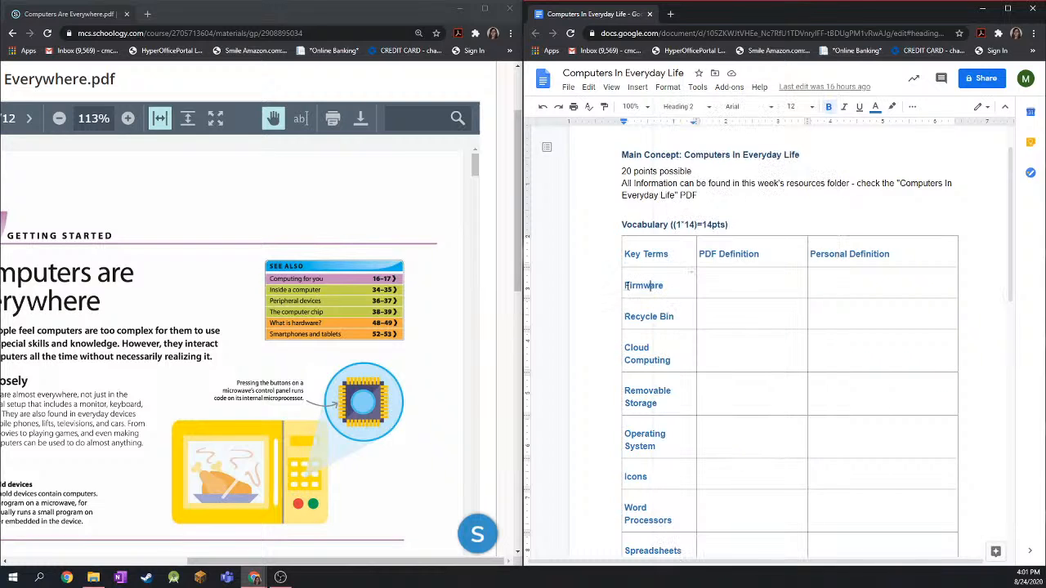
pyautogui.moveTo(624, 285); pyautogui.dragTo(663, 283)
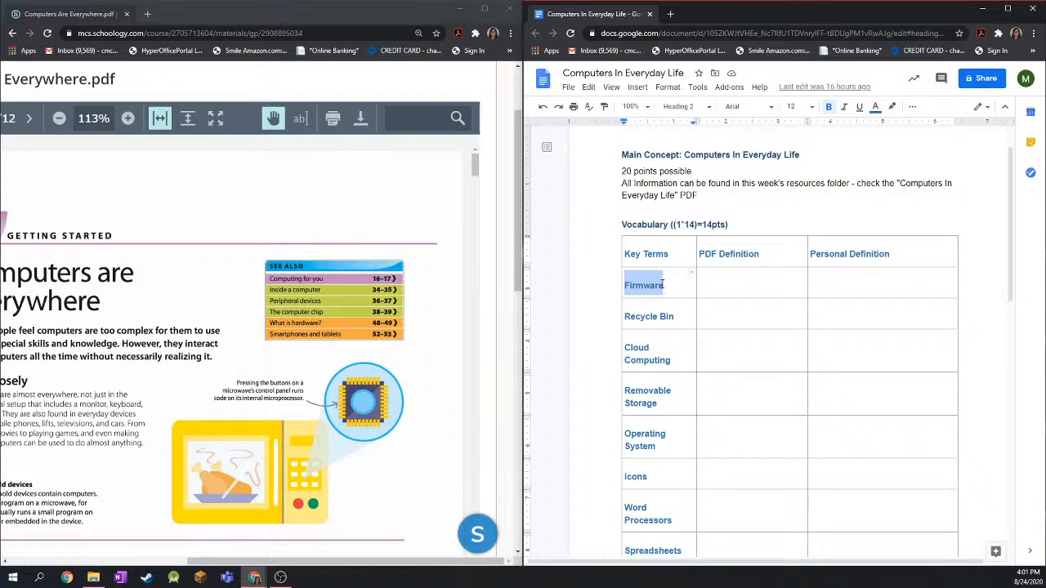
pyautogui.click(662, 284)
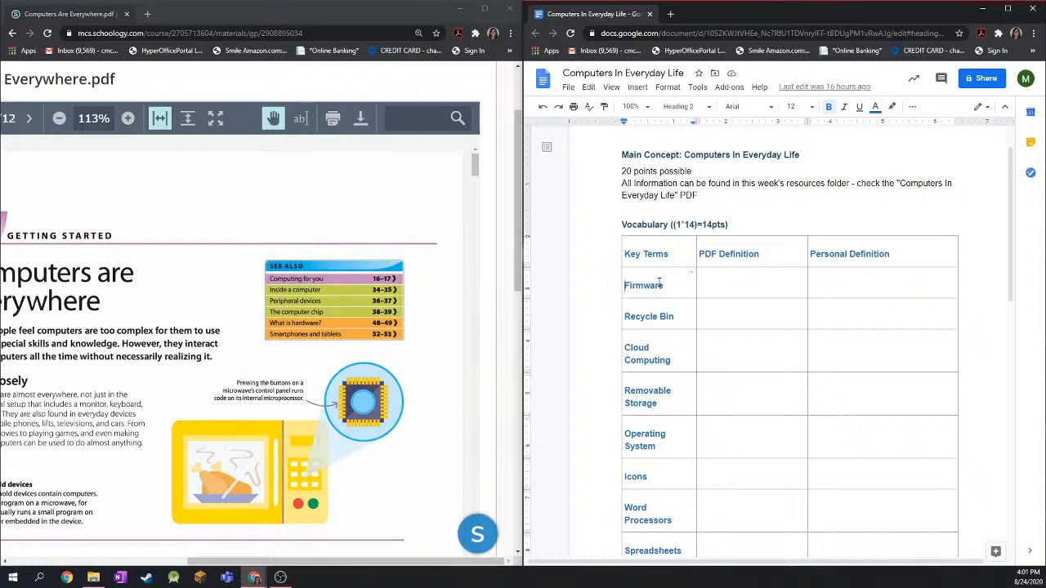
pyautogui.doubleClick(658, 282)
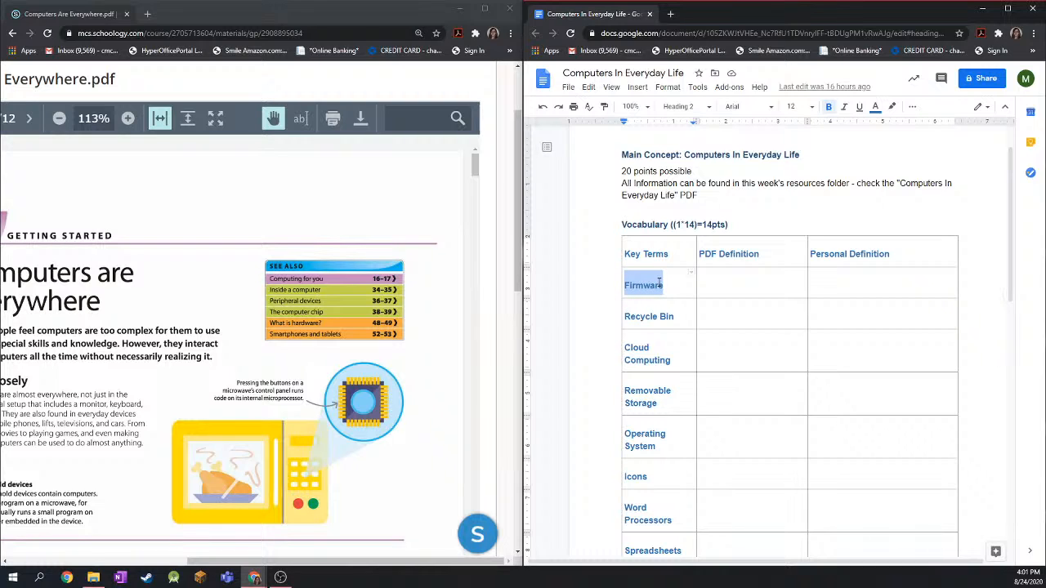
pyautogui.press('Tab')
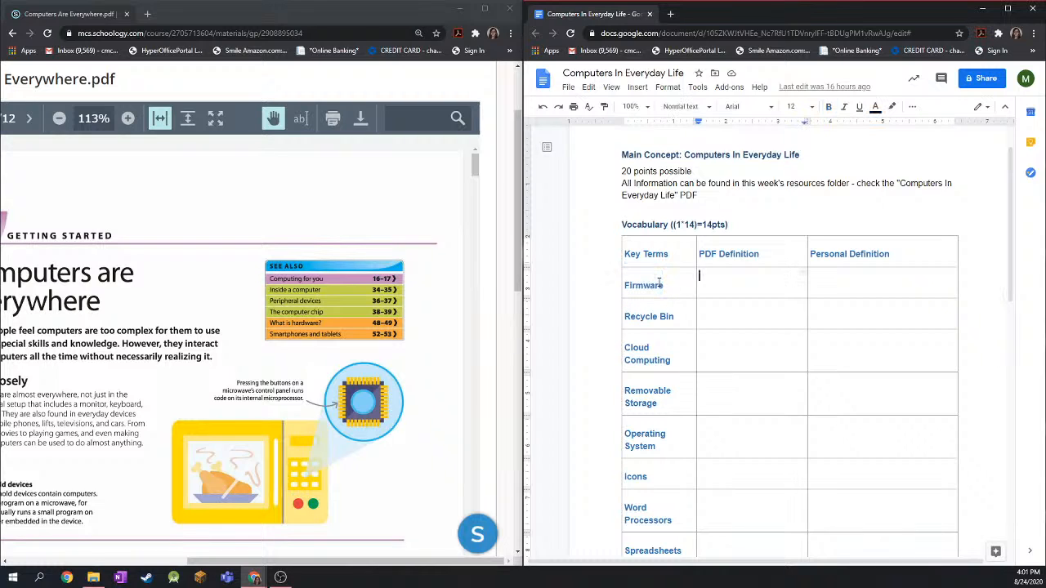
pyautogui.click(666, 286)
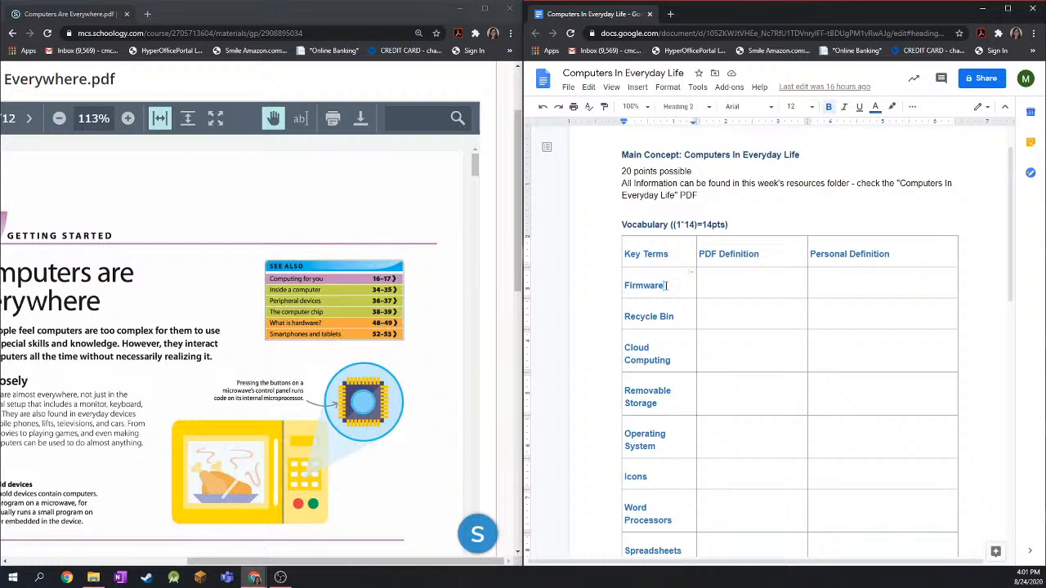
pyautogui.doubleClick(666, 285)
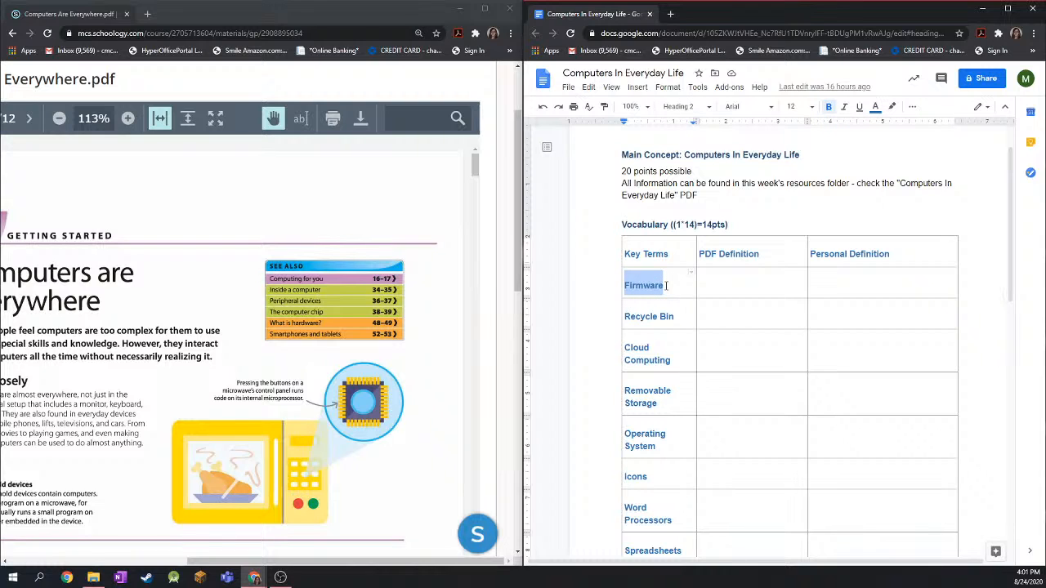
pyautogui.click(625, 319)
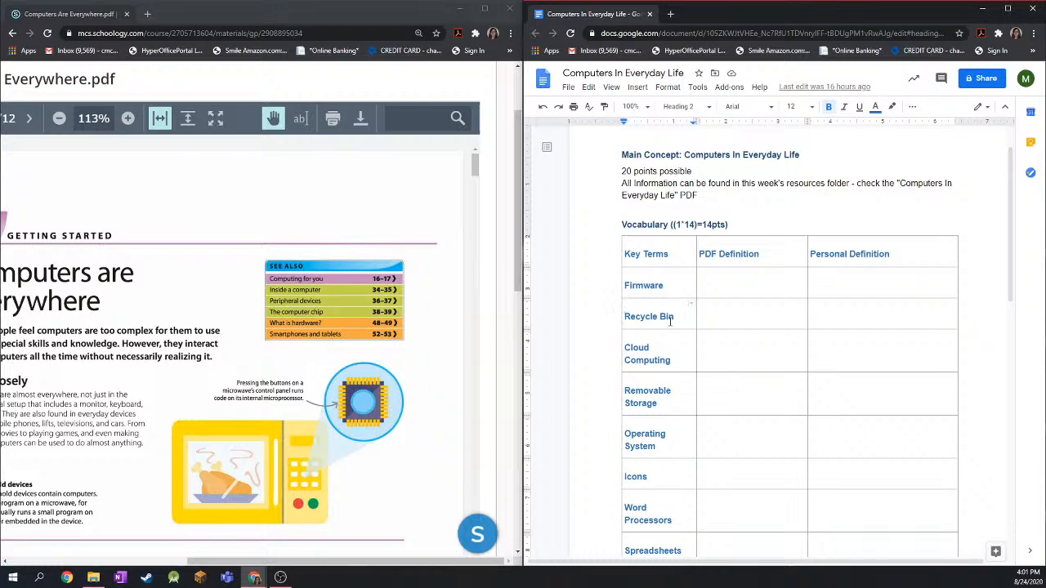
pyautogui.hotkey('ctrl', 'shift', 'Right')
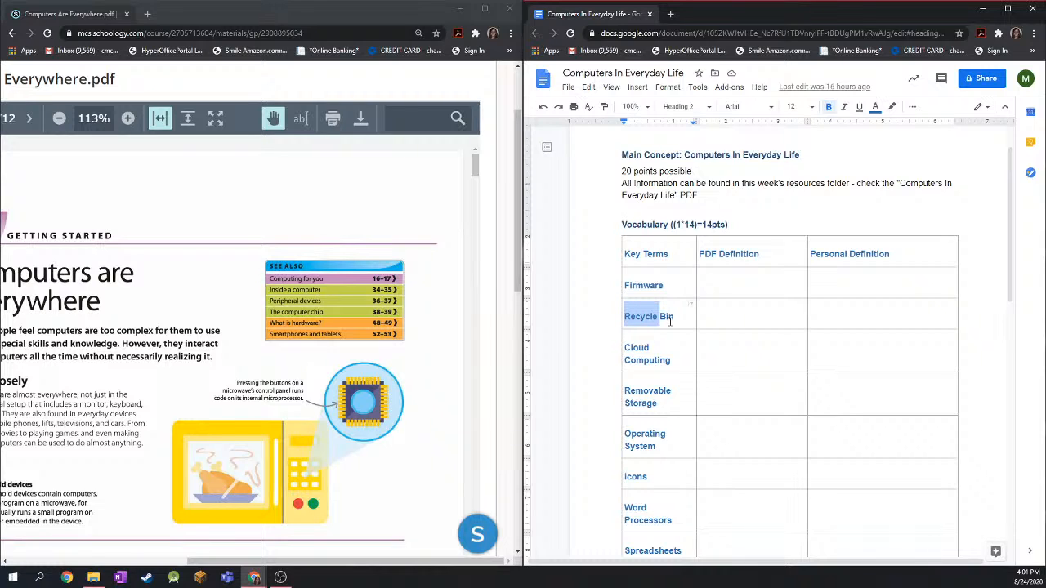
pyautogui.hotkey('ctrl', 'shift', 'Right')
# - Copy the term Firmware from the vocabulary table and search the PDF for it
pyautogui.moveTo(665, 286); pyautogui.dragTo(623, 284)
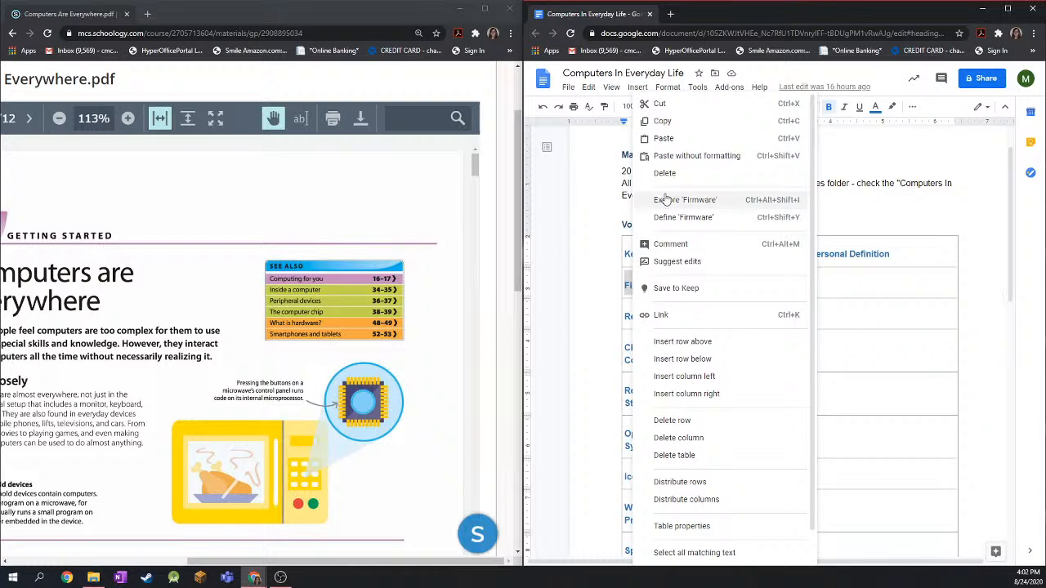
pyautogui.click(625, 284)
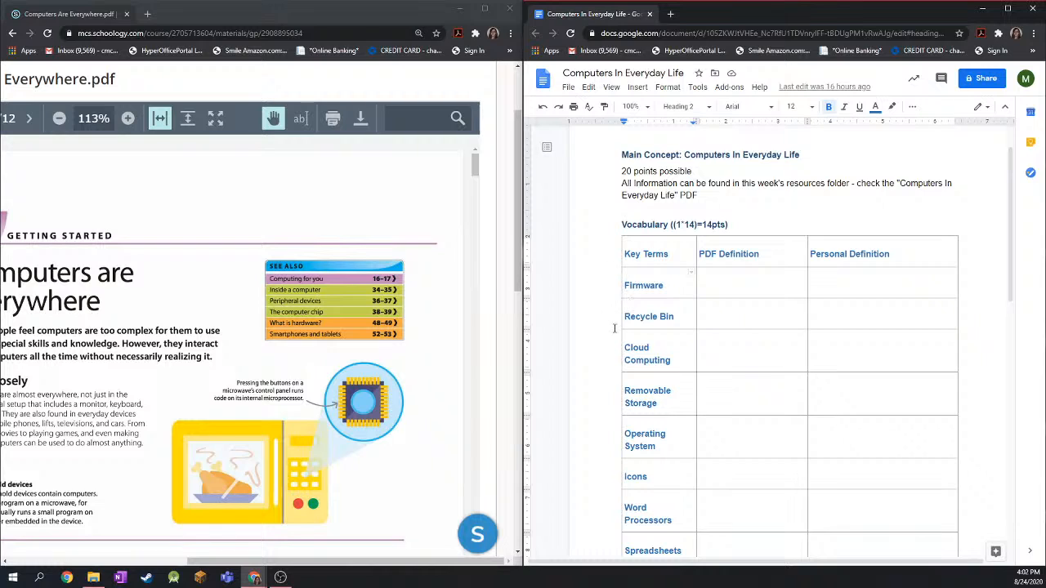
pyautogui.hotkey('shift', 'End')
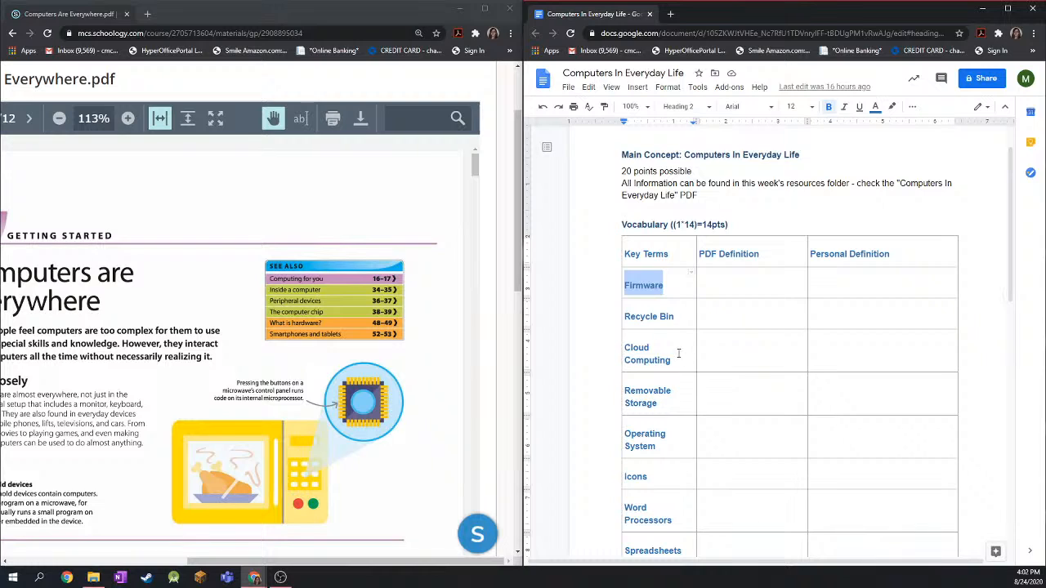
pyautogui.click(426, 122)
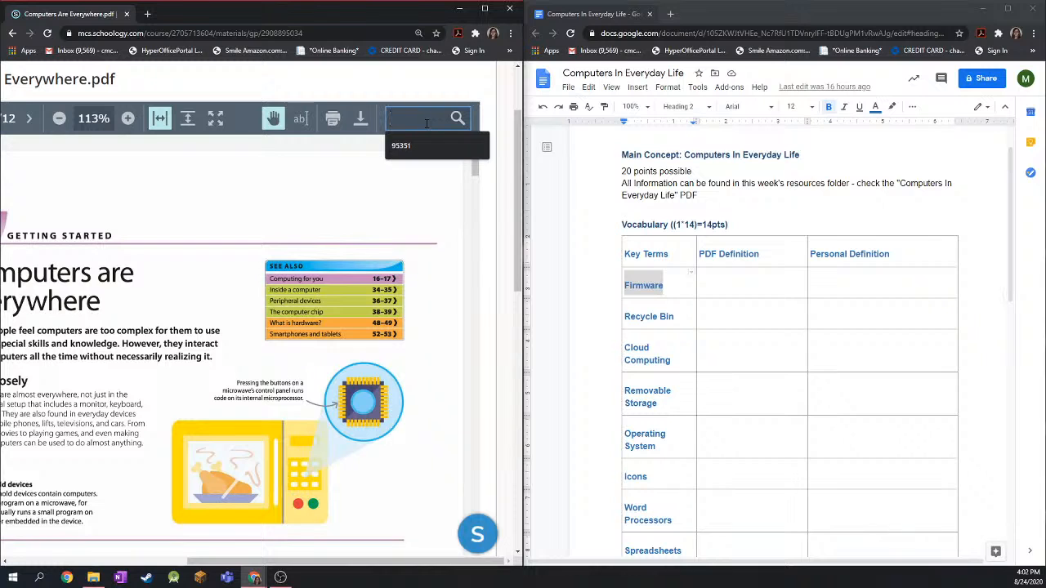
pyautogui.hotkey('ctrl', 'v')
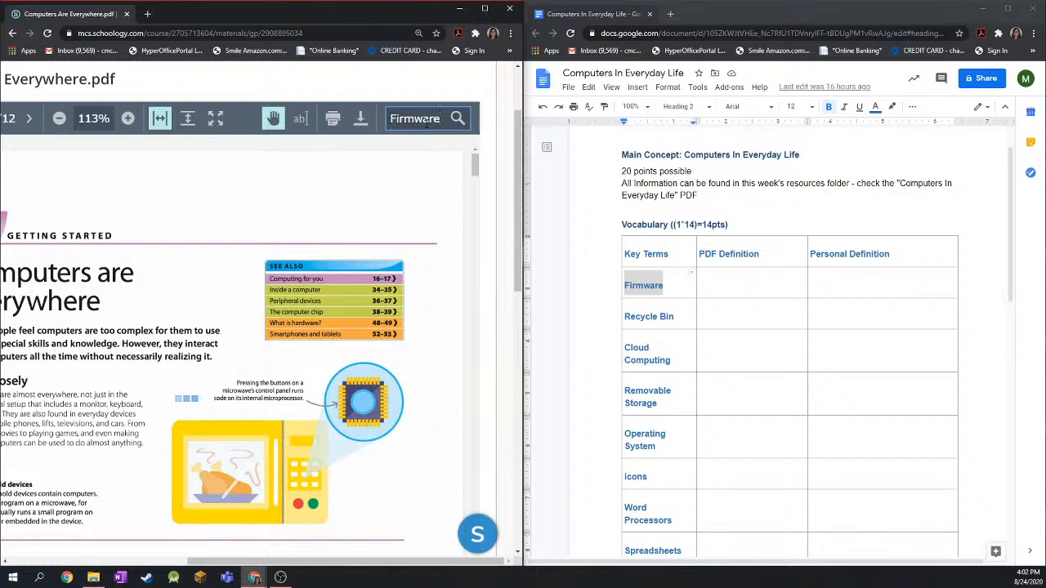
pyautogui.press('Return')
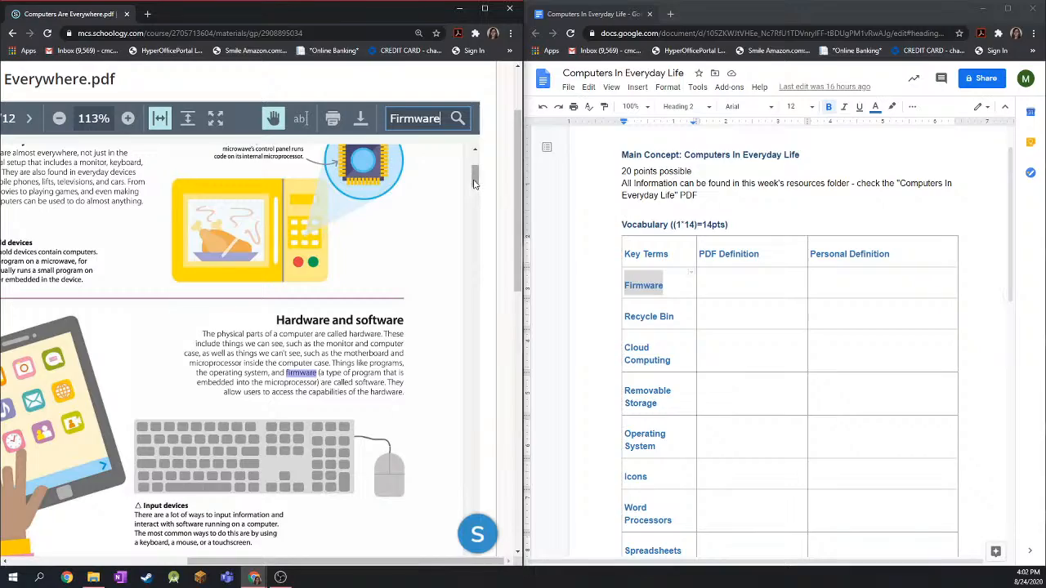
pyautogui.moveTo(475, 186); pyautogui.dragTo(475, 163)
pyautogui.press('Return')
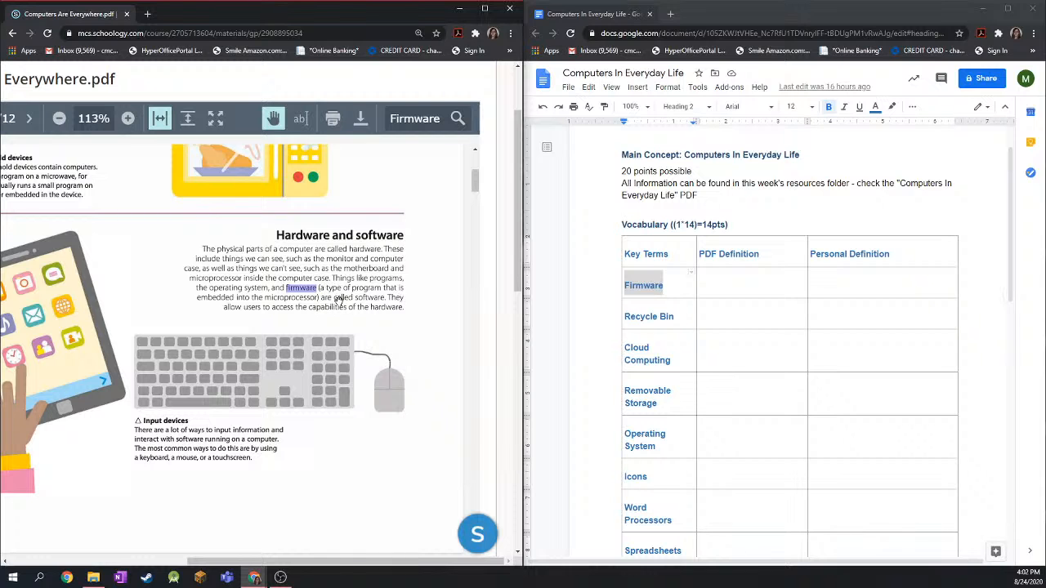
# - Switch the PDF viewer to text selection and try to select the firmware definition in the Hardware and software paragraph
pyautogui.scroll(-1, 342, 296)
pyautogui.moveTo(343, 291); pyautogui.dragTo(342, 239)
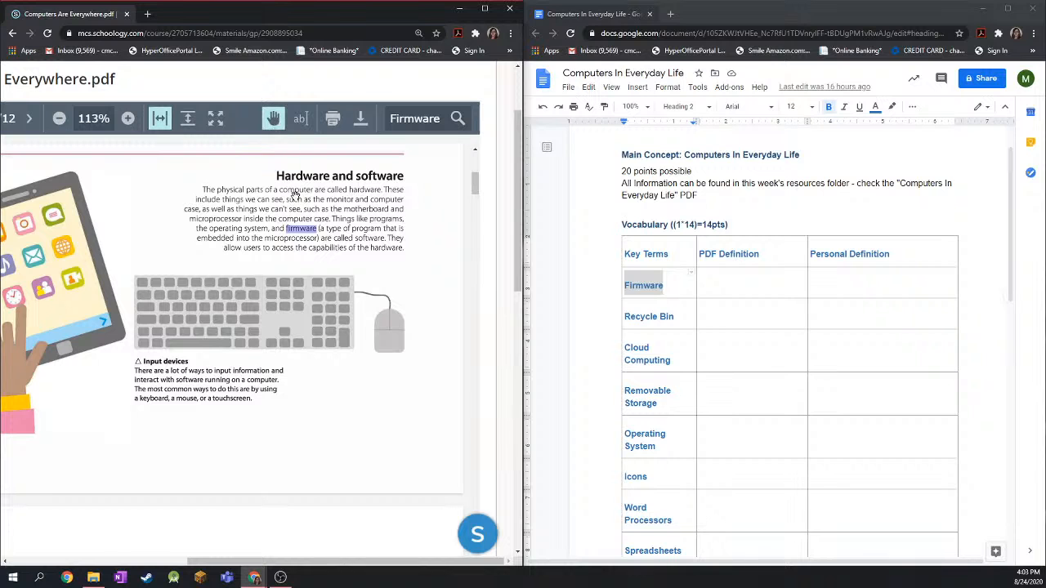
pyautogui.moveTo(299, 269)
pyautogui.mouseDown()
pyautogui.moveTo(299, 233)
pyautogui.moveTo(302, 366)
pyautogui.moveTo(301, 192)
pyautogui.moveTo(299, 358)
pyautogui.moveTo(295, 285)
pyautogui.mouseUp()
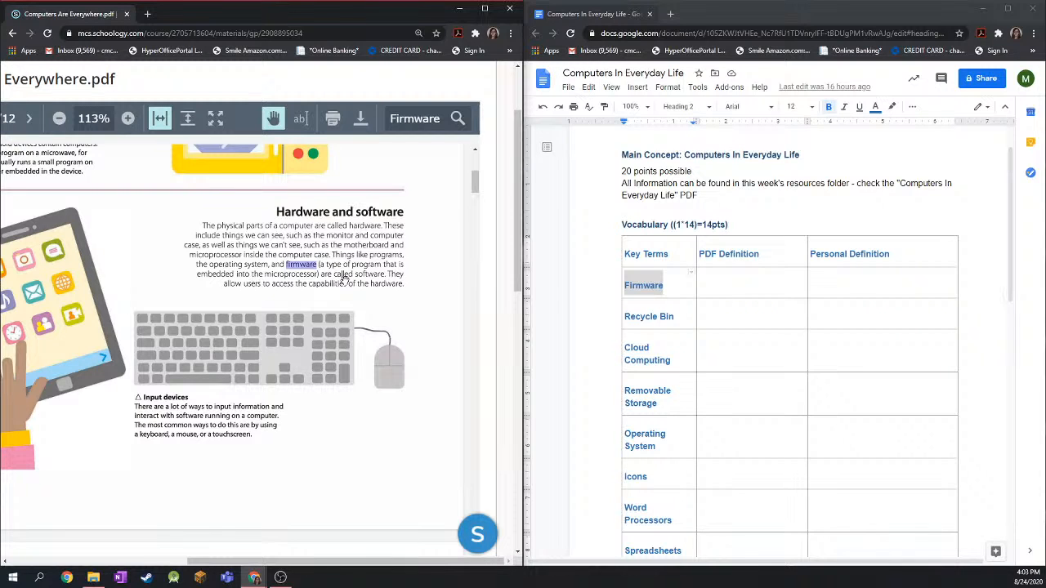
pyautogui.click(302, 119)
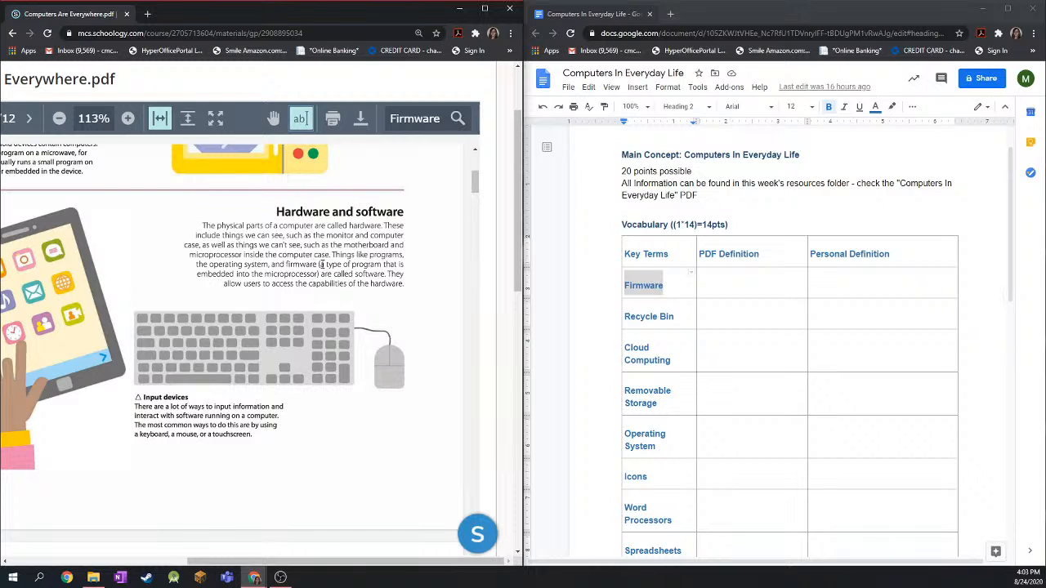
pyautogui.moveTo(323, 264); pyautogui.dragTo(312, 270)
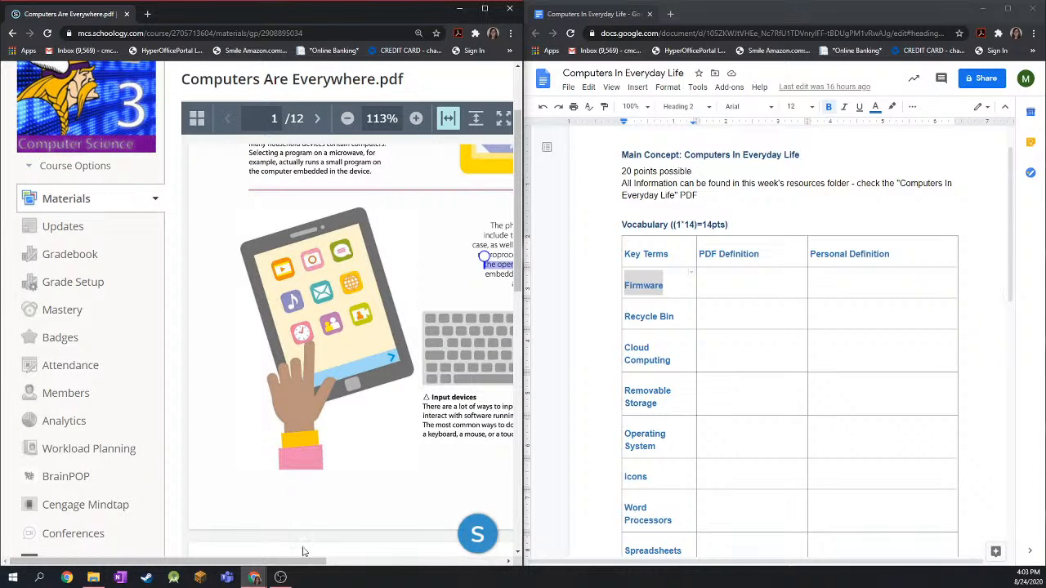
pyautogui.moveTo(302, 556); pyautogui.dragTo(481, 555)
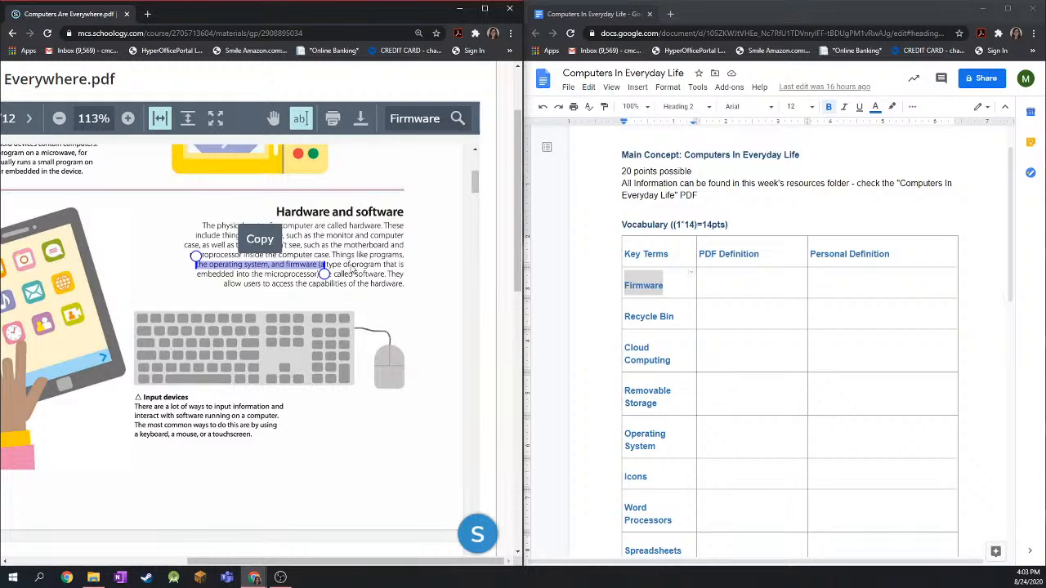
# - Select the words "a type of program that is embedded into the microprocessor" in the PDF paragraph and copy them
pyautogui.click(353, 268)
pyautogui.moveTo(323, 263); pyautogui.dragTo(328, 268)
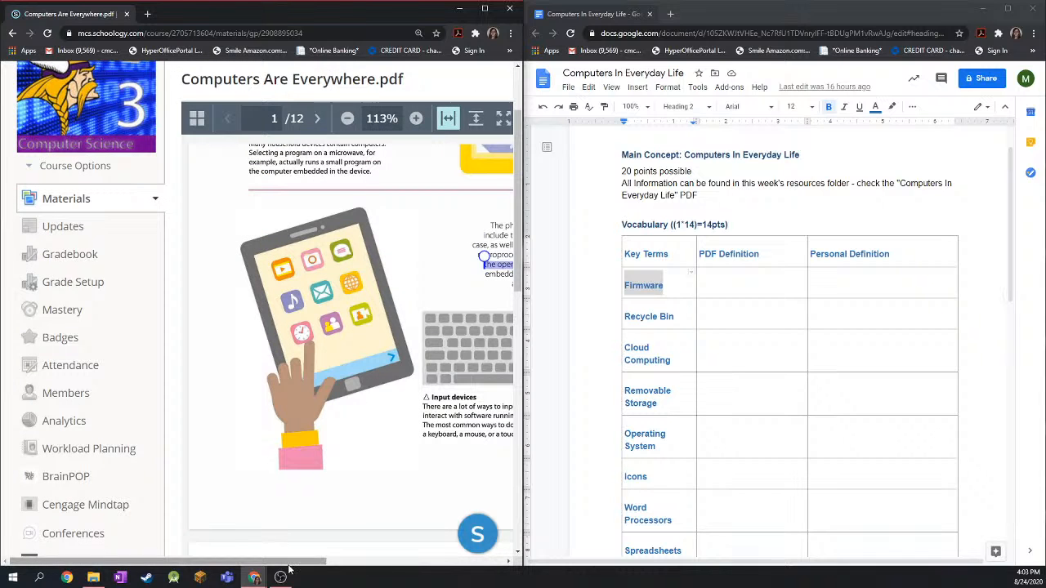
pyautogui.moveTo(290, 561); pyautogui.dragTo(470, 564)
pyautogui.moveTo(339, 272)
pyautogui.mouseDown()
pyautogui.moveTo(322, 284)
pyautogui.moveTo(318, 275)
pyautogui.mouseUp()
pyautogui.moveTo(196, 257); pyautogui.dragTo(321, 271)
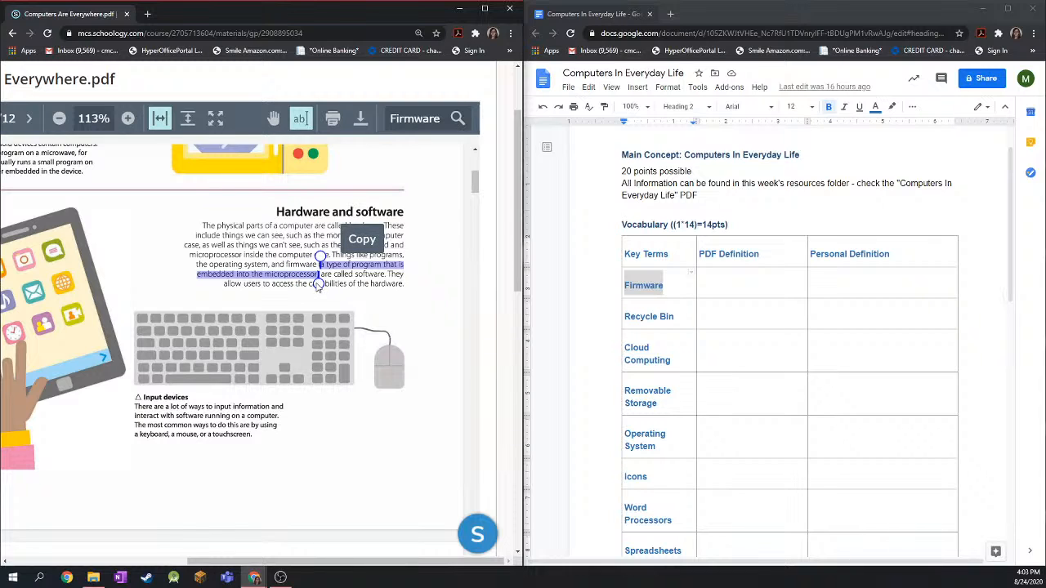
pyautogui.click(360, 240)
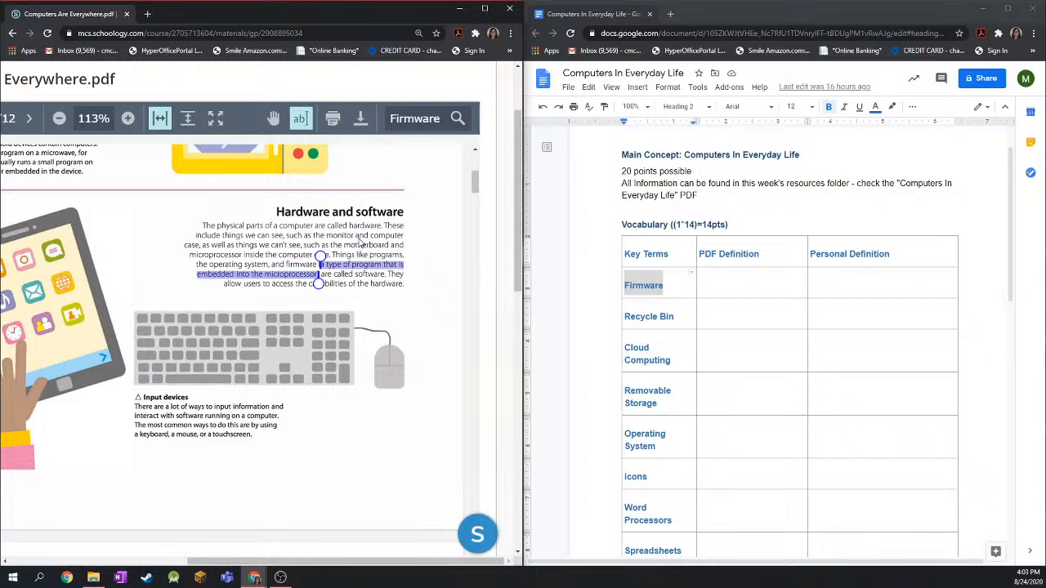
# - Paste the definition into Firmware's PDF Definition cell and tidy it to read "A type of program that is embedded into the microprocessor."
pyautogui.click(720, 274)
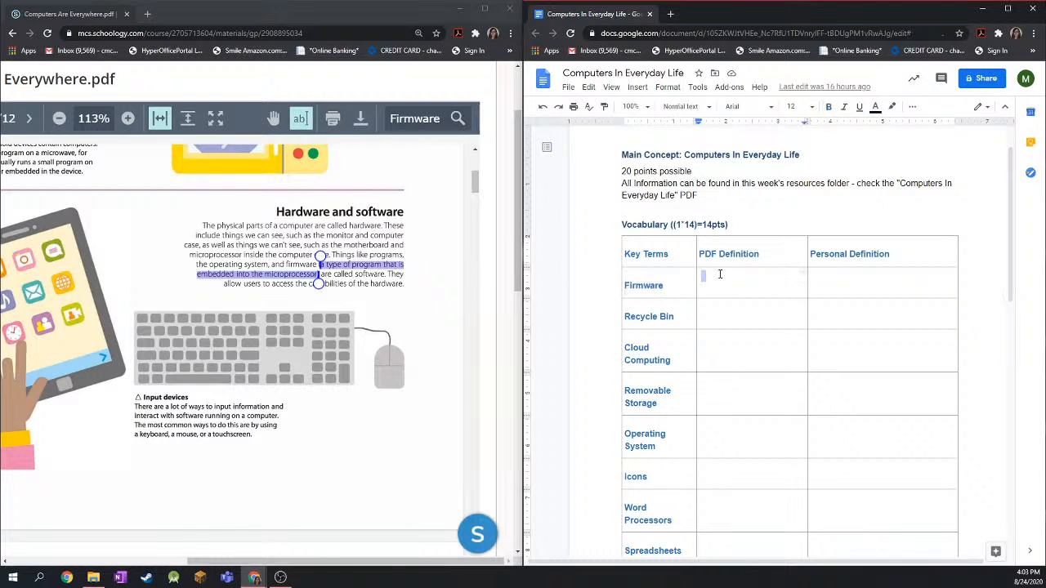
pyautogui.hotkey('ctrl', 'v')
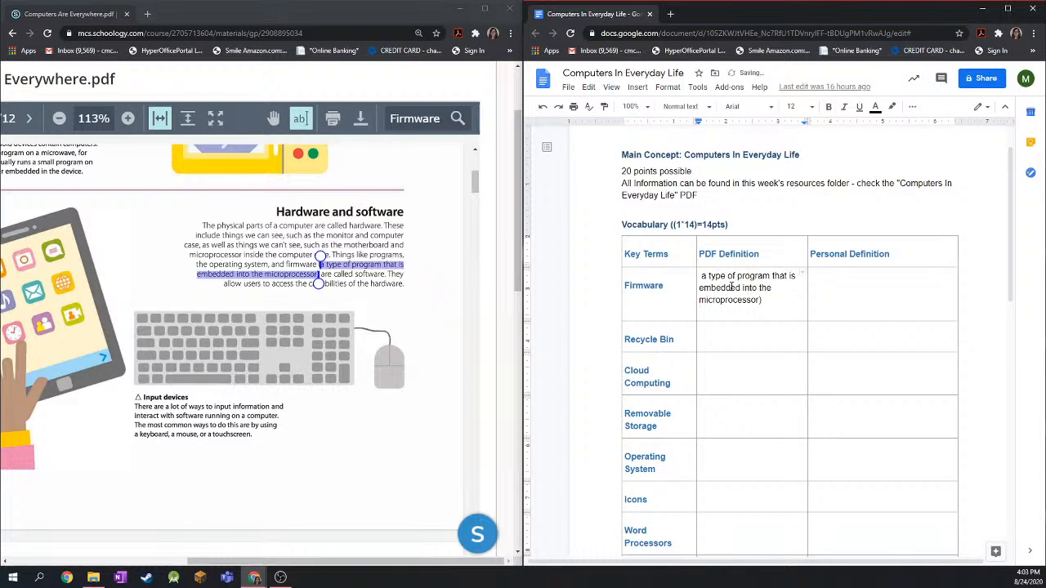
pyautogui.press('Return')
pyautogui.press('BackSpace')
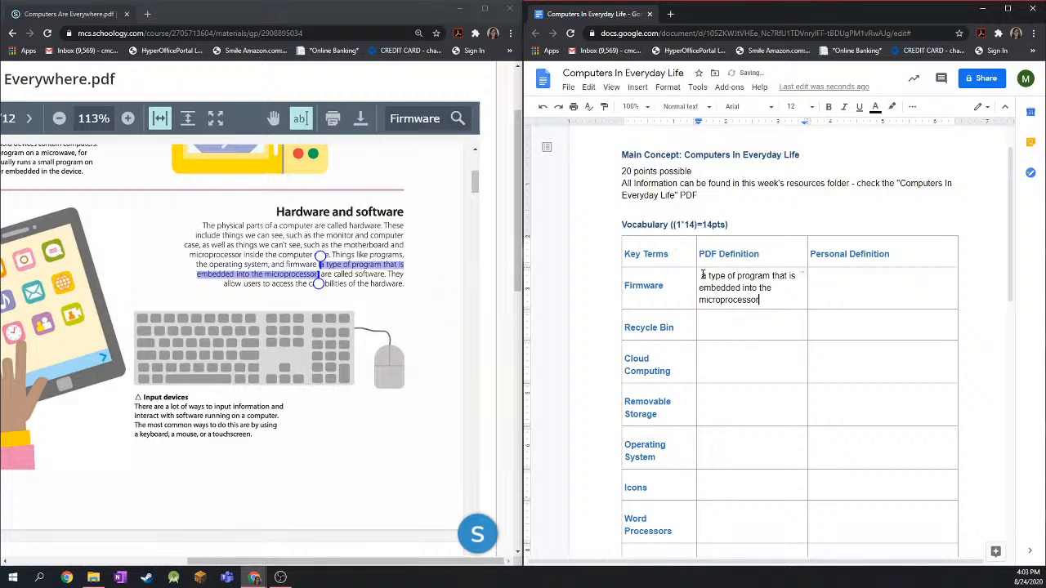
pyautogui.press('BackSpace')
pyautogui.press('BackSpace')
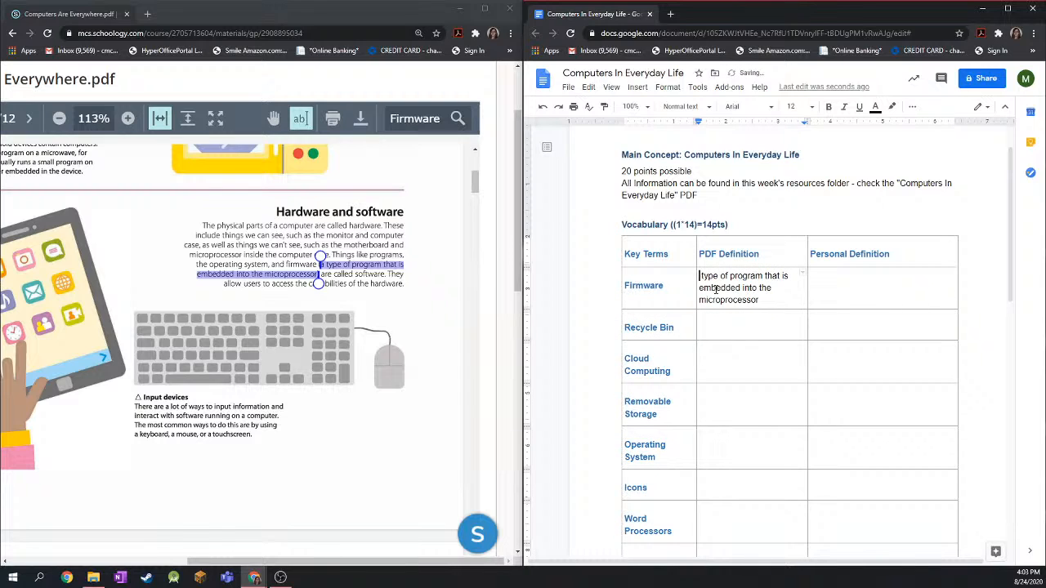
pyautogui.write('A')
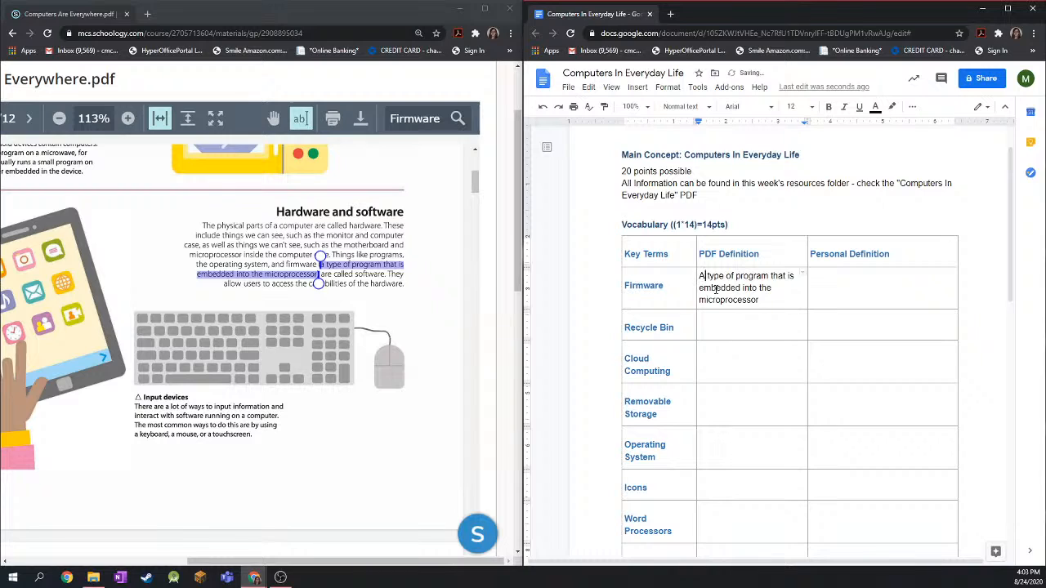
pyautogui.click(768, 303)
# - Enter "A program that comes preinstalled in the computer" as the Personal Definition of Firmware
pyautogui.click(834, 293)
pyautogui.write('ID')
pyautogui.press('BackSpace')
pyautogui.press('BackSpace')
pyautogui.write('Dunn')
pyautogui.press('BackSpace')
pyautogui.press('BackSpace')
pyautogui.press('BackSpace')
pyautogui.press('BackSpace')
pyautogui.write('A prp')
pyautogui.press('BackSpace')
pyautogui.write('ogram that comes pre')
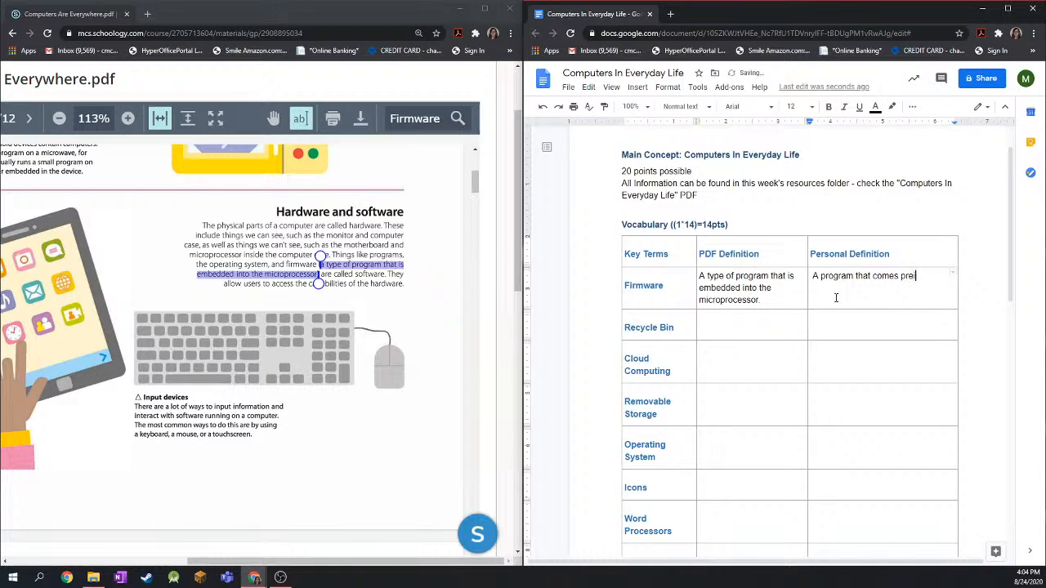
pyautogui.write('installed in the computer')
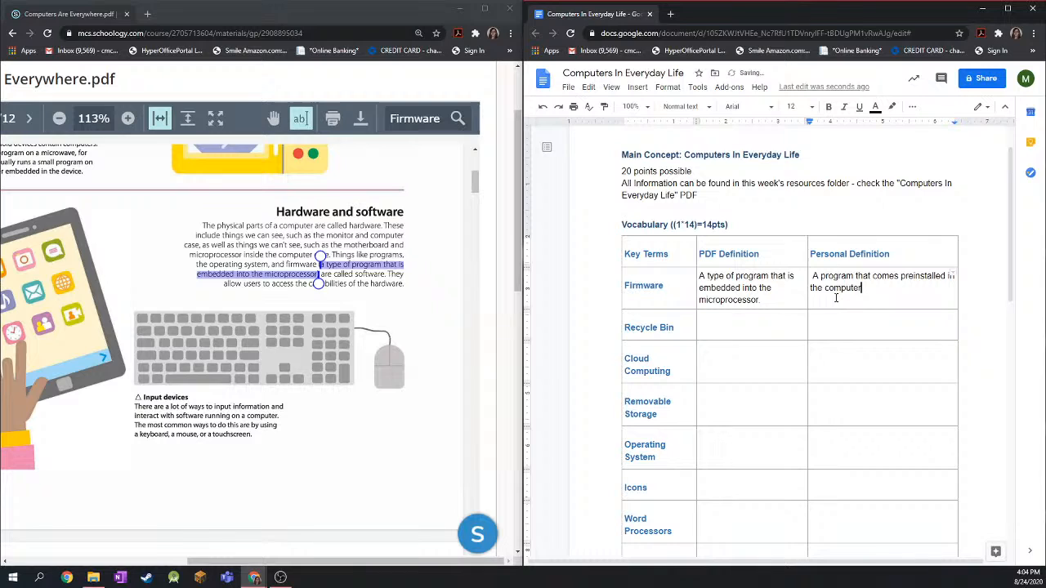
# - End the Personal Definition of Firmware with a period
pyautogui.write('.')
pyautogui.click(772, 277)
pyautogui.click(774, 300)
# - Review the Firmware row, checking the key term, its PDF Definition and its Personal Definition against the column headings
pyautogui.moveTo(627, 285); pyautogui.dragTo(668, 283)
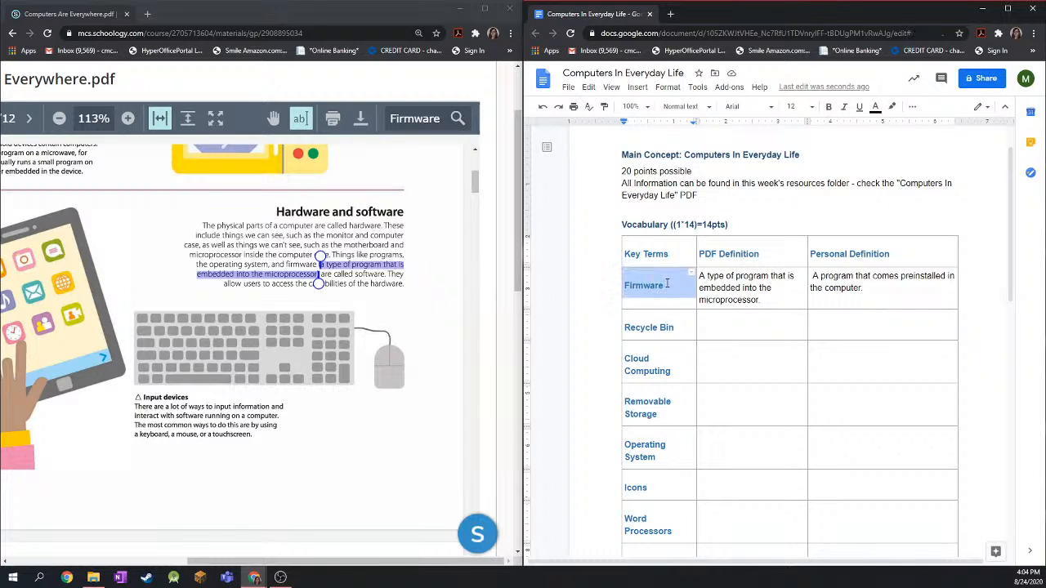
pyautogui.click(668, 284)
pyautogui.click(741, 287)
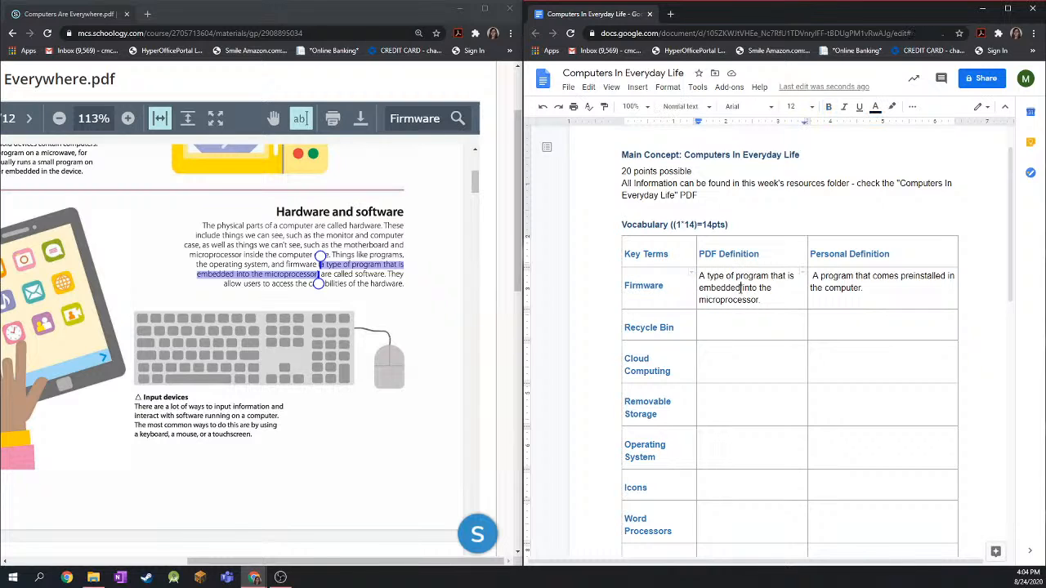
pyautogui.click(825, 288)
pyautogui.click(773, 288)
pyautogui.moveTo(700, 277); pyautogui.dragTo(775, 300)
pyautogui.press('Right')
pyautogui.doubleClick(706, 254)
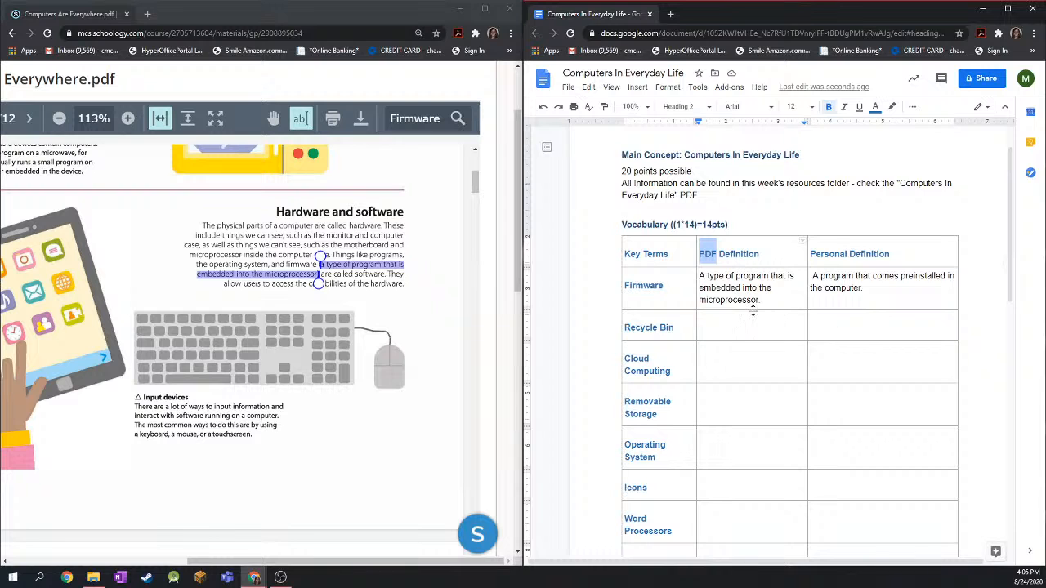
# - Read the questions and point values in the document's Understanding table
pyautogui.scroll(-5, 752, 310)
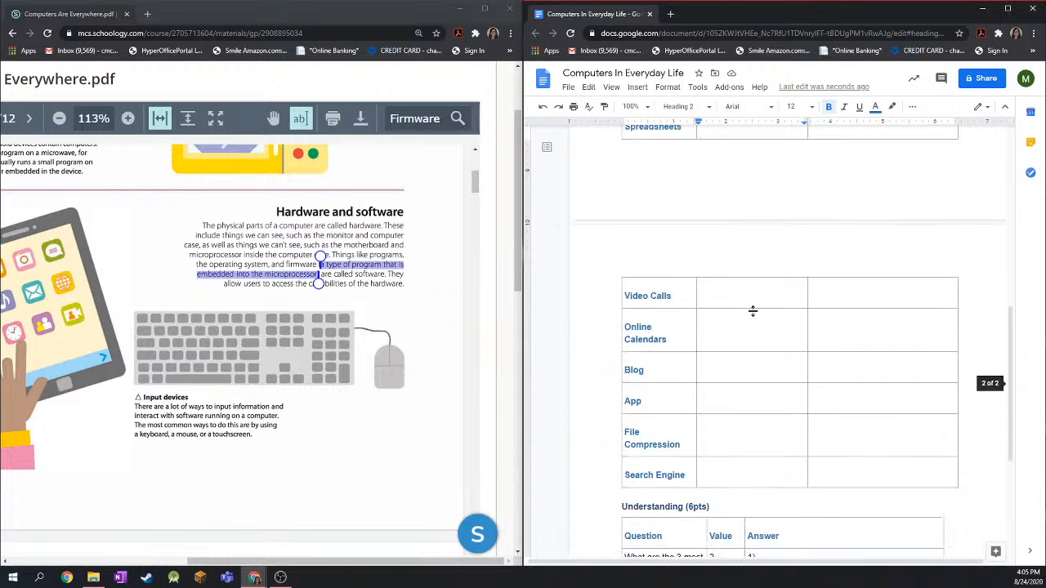
pyautogui.scroll(-5, 752, 310)
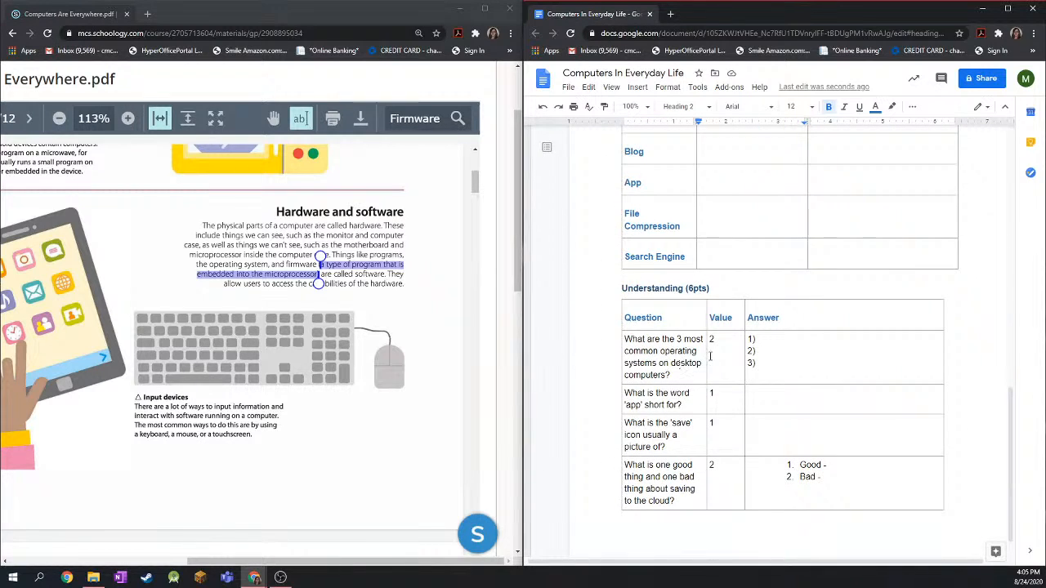
pyautogui.scroll(-1, 681, 365)
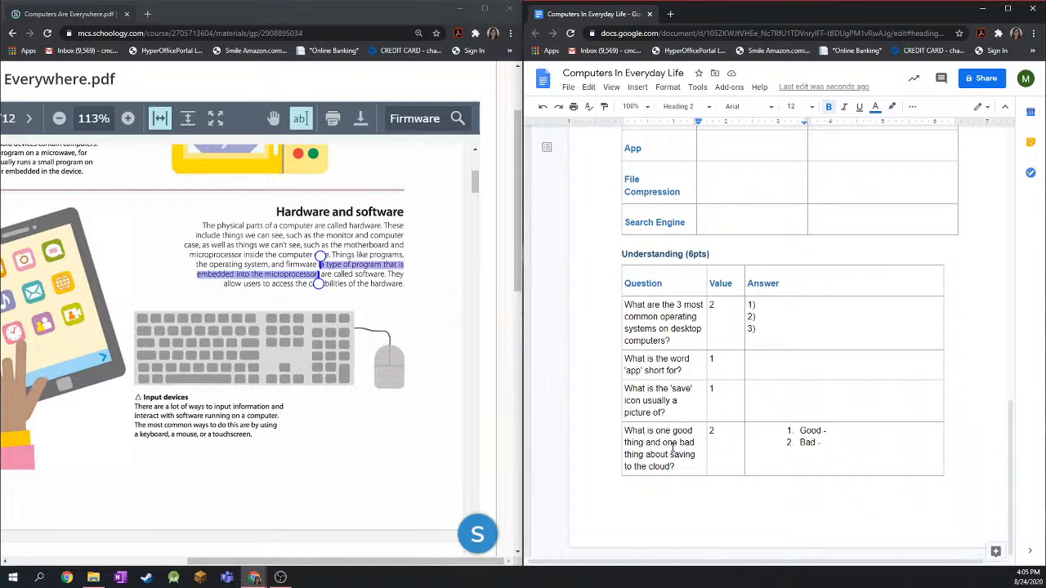
# - Browse the PDF to the "Computing for you" page and examine its system software and operating systems sections
pyautogui.scroll(-1, 186, 320)
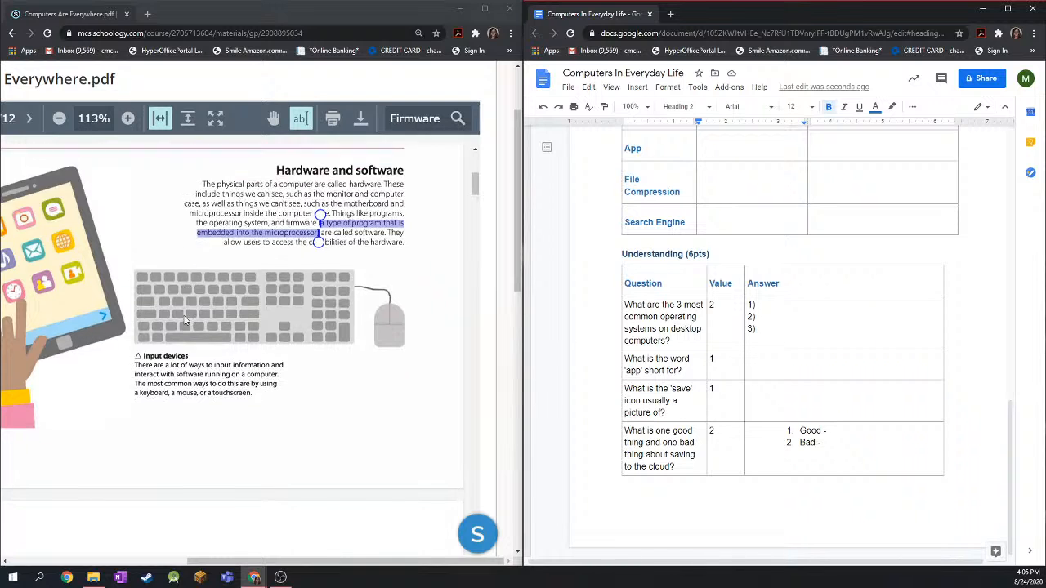
pyautogui.scroll(-5, 185, 320)
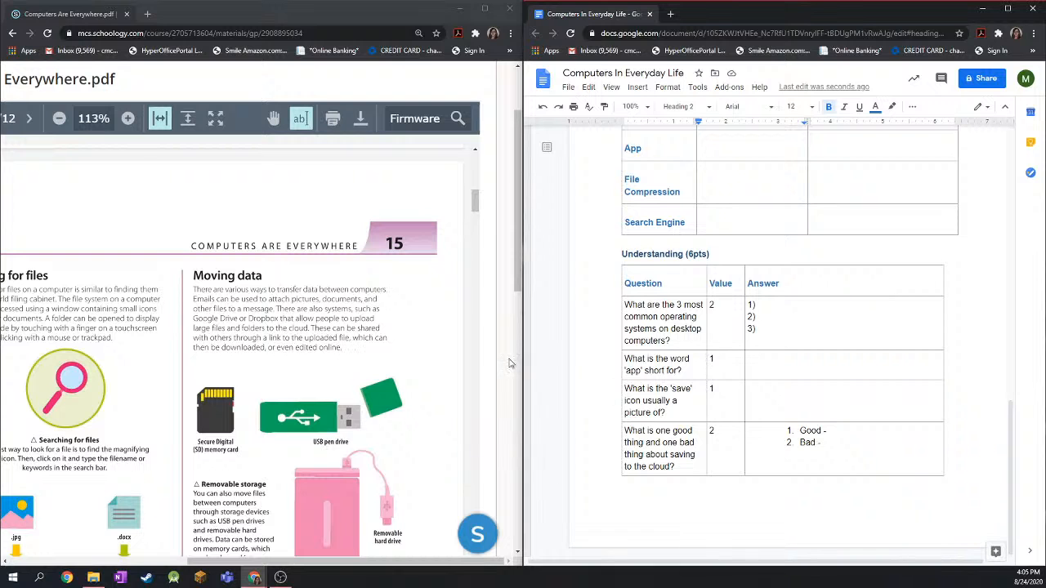
pyautogui.scroll(-4, 168, 336)
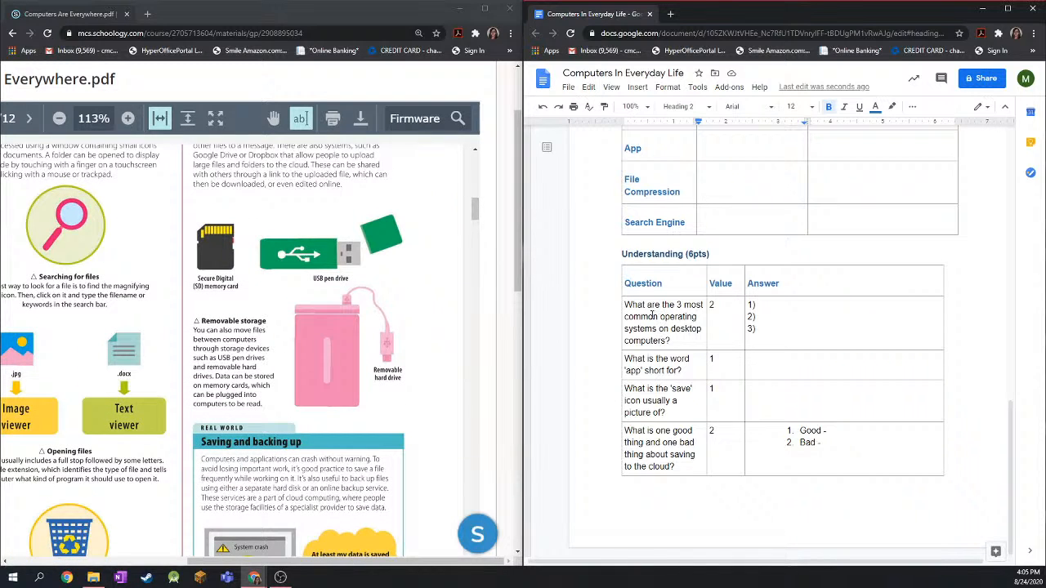
pyautogui.scroll(-14, 278, 314)
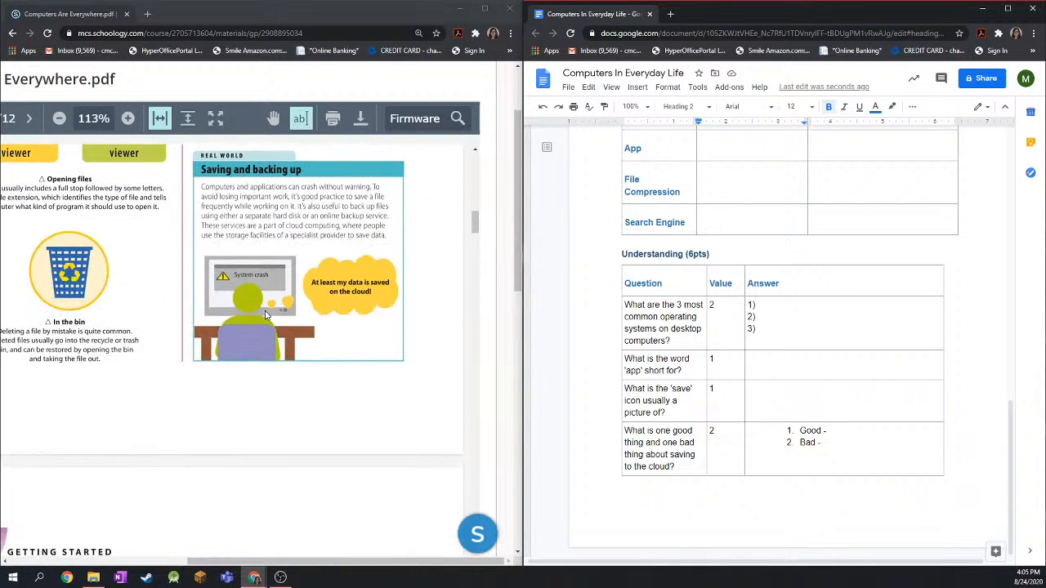
pyautogui.scroll(-4, 266, 315)
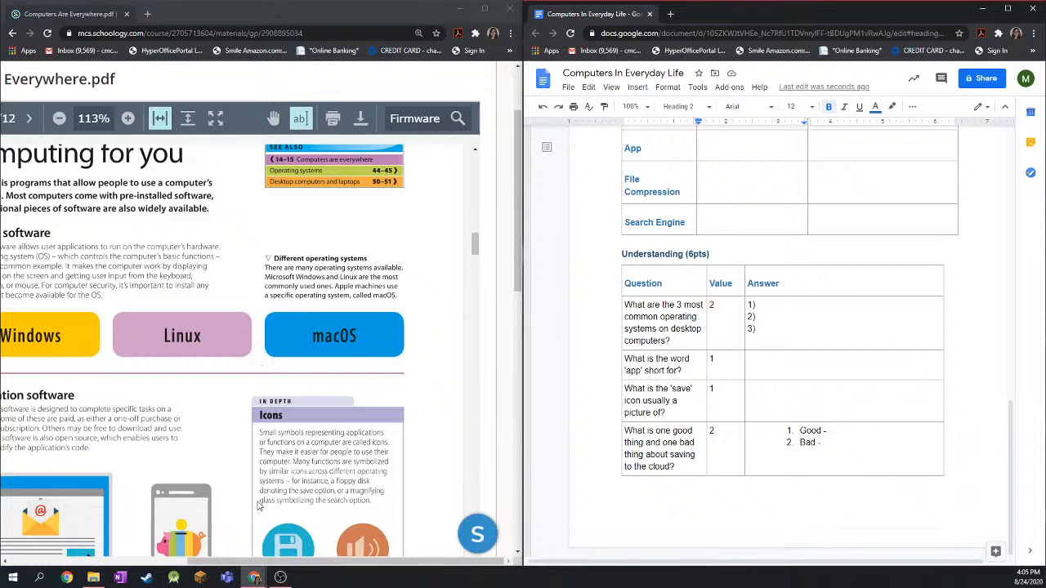
pyautogui.moveTo(256, 555); pyautogui.dragTo(219, 547)
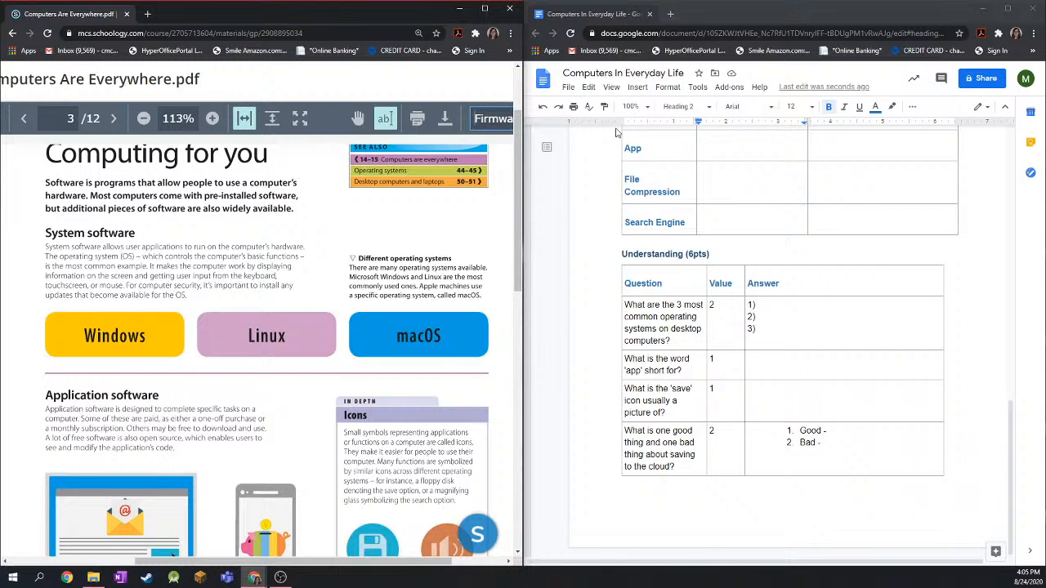
# - Search the PDF for "operating systems" in place of the Firmware search term
pyautogui.press('BackSpace')
pyautogui.press('BackSpace')
pyautogui.press('BackSpace')
pyautogui.press('BackSpace')
pyautogui.press('BackSpace')
pyautogui.press('BackSpace')
pyautogui.press('BackSpace')
pyautogui.press('BackSpace')
pyautogui.write('operating system')
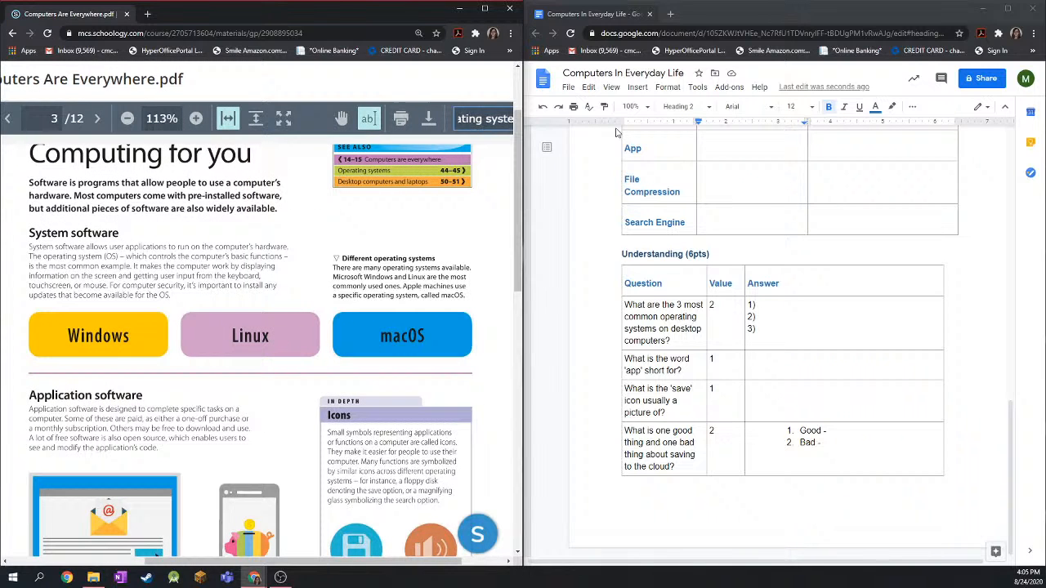
pyautogui.write('s')
pyautogui.press('Return')
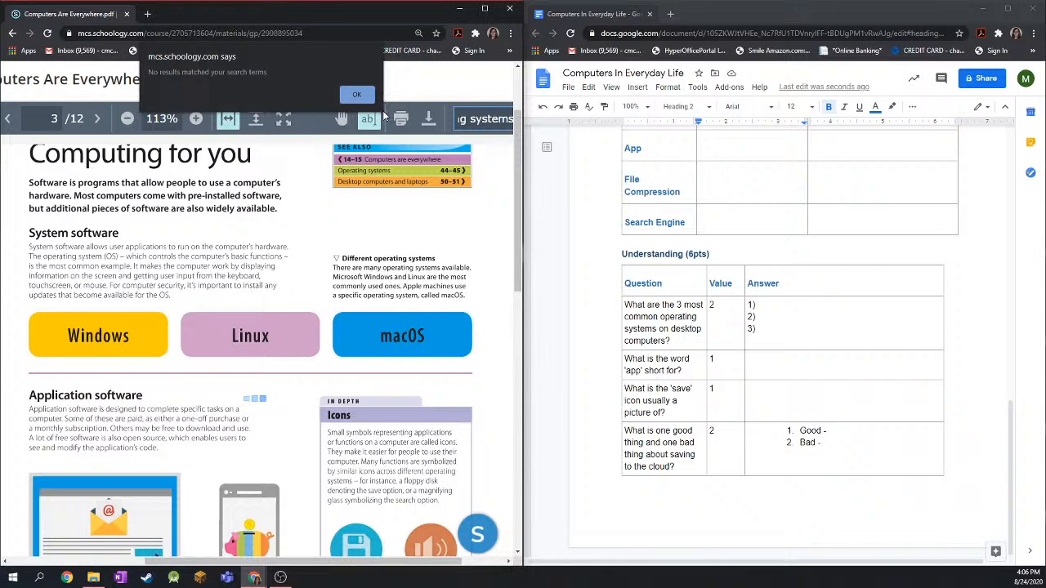
pyautogui.click(359, 95)
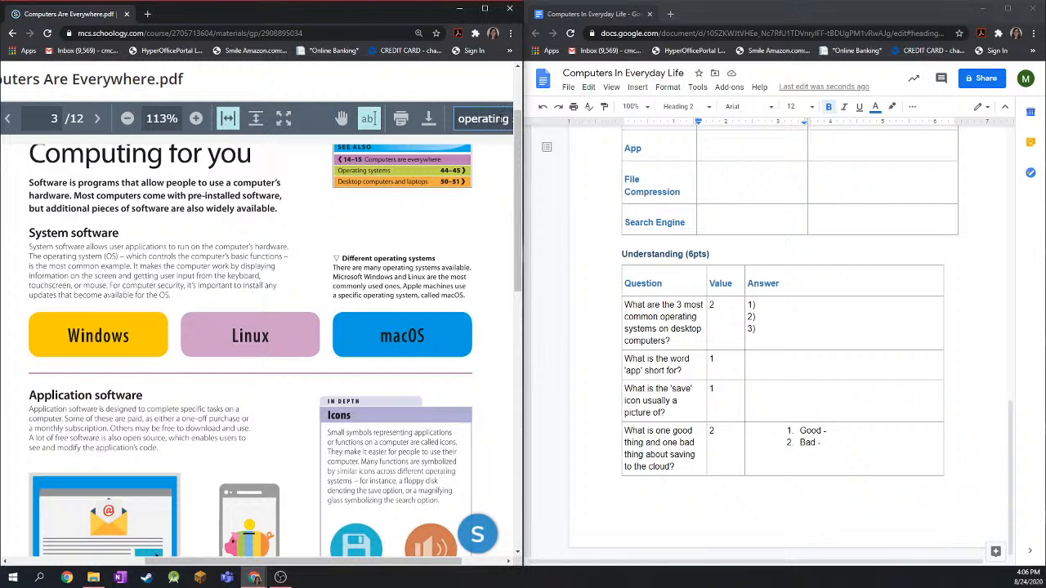
# - Re-enter "operating systems" as the PDF search term and run the search again
pyautogui.doubleClick(501, 118)
pyautogui.press('BackSpace')
pyautogui.write('operating sy')
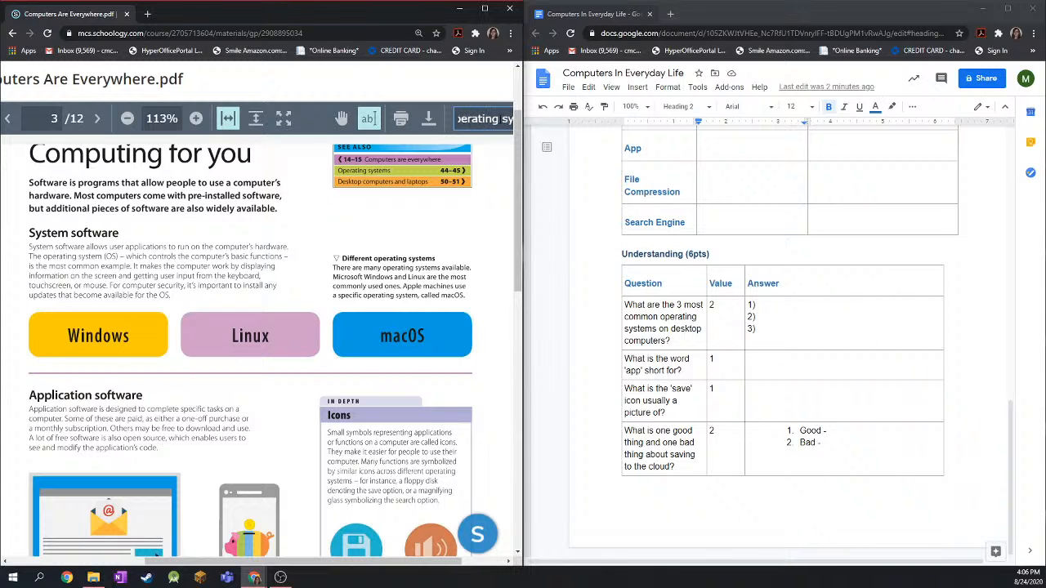
pyautogui.write('stems')
pyautogui.press('Return')
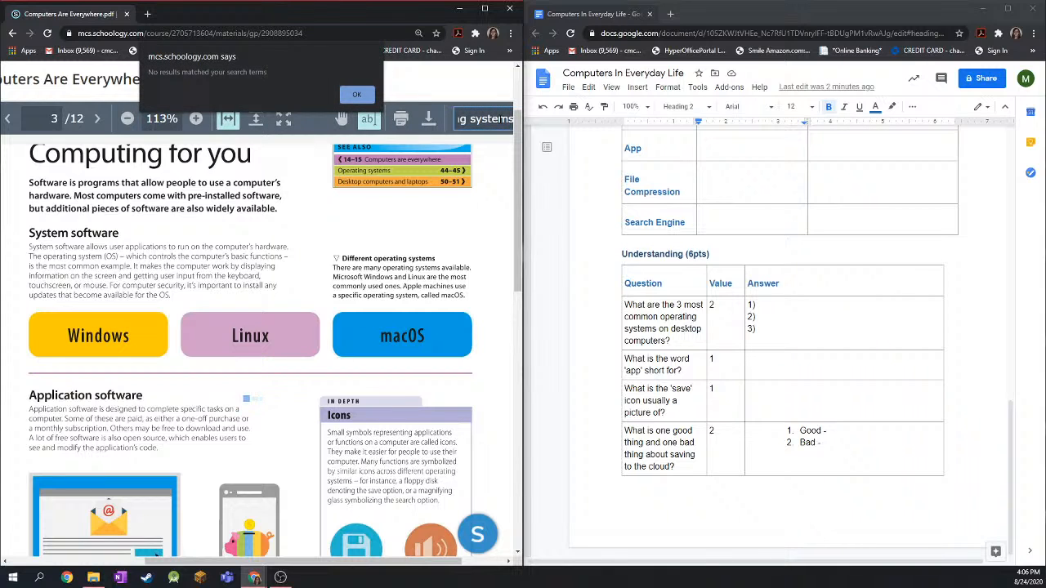
pyautogui.press('Return')
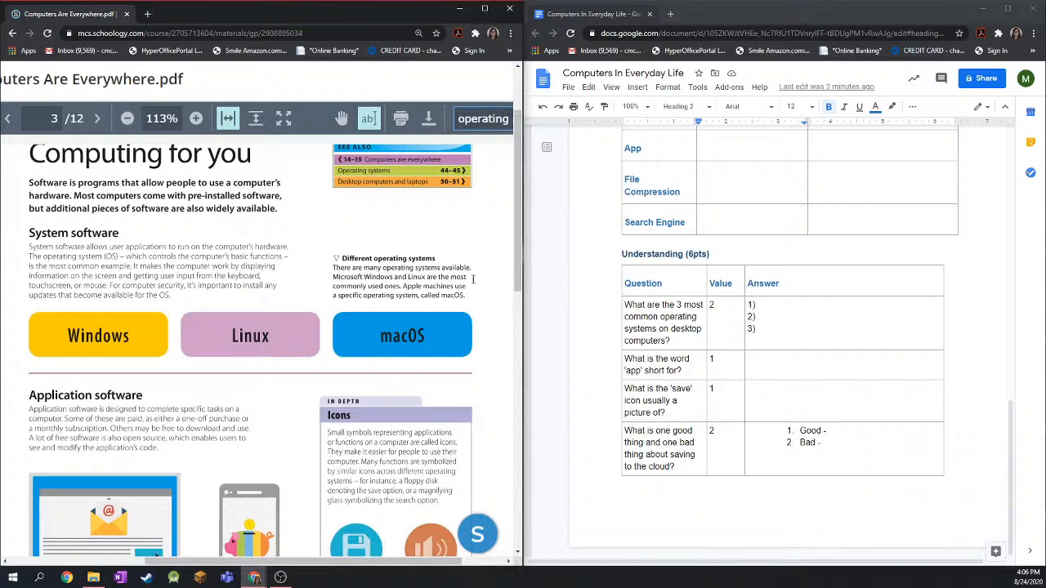
# - Review the Answer and Value cells of the Understanding table and return to the beginning of the document
pyautogui.click(754, 304)
pyautogui.click(765, 316)
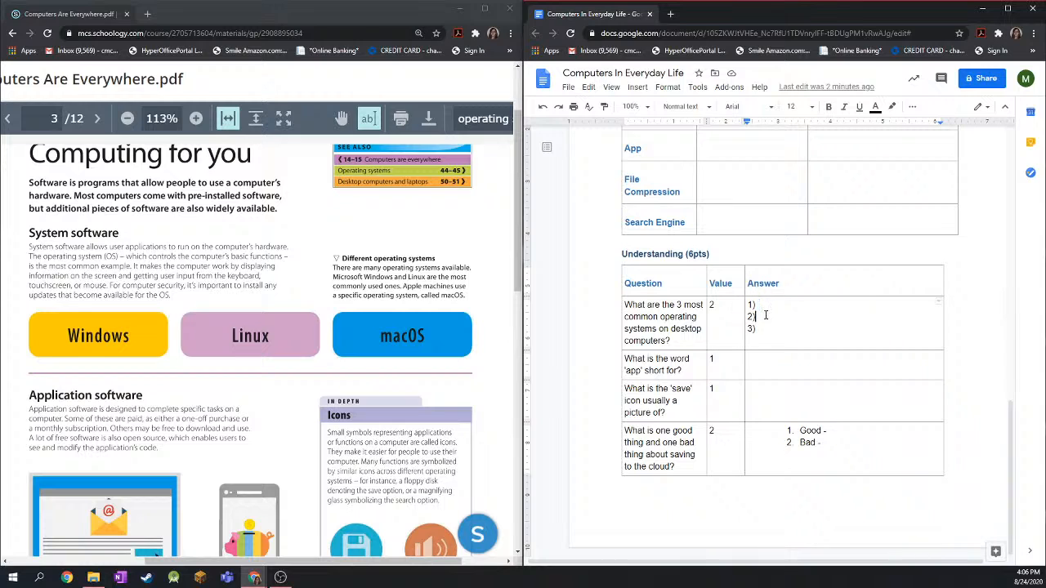
pyautogui.click(716, 305)
pyautogui.click(714, 363)
pyautogui.scroll(12, 901, 396)
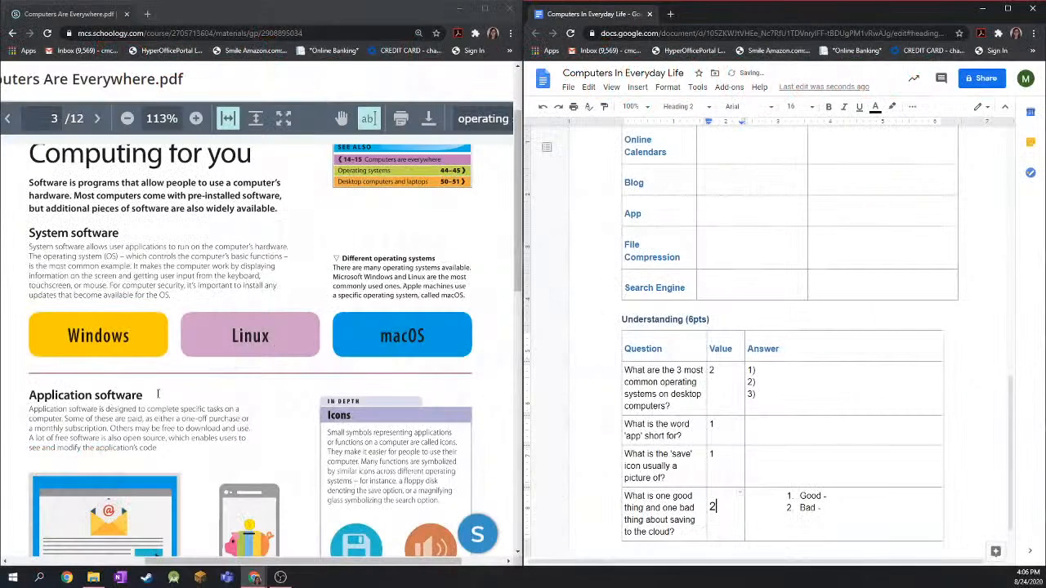
pyautogui.scroll(15, 874, 343)
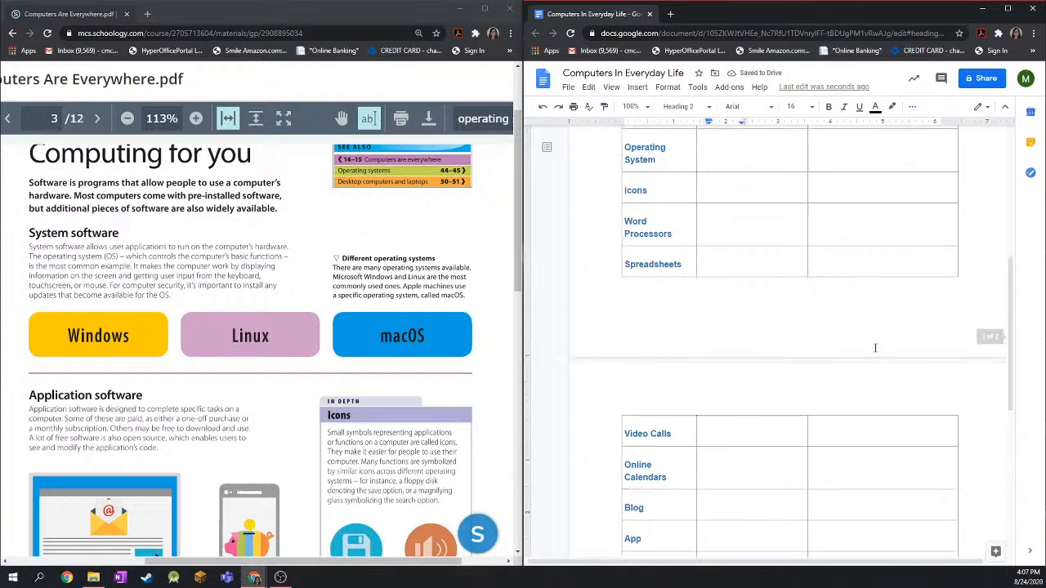
pyautogui.scroll(1, 874, 354)
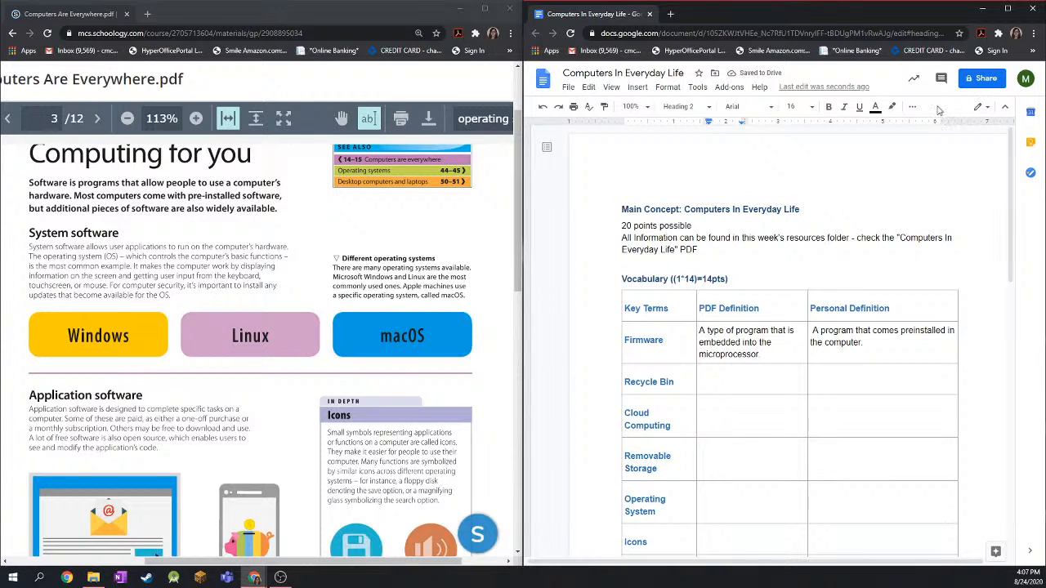